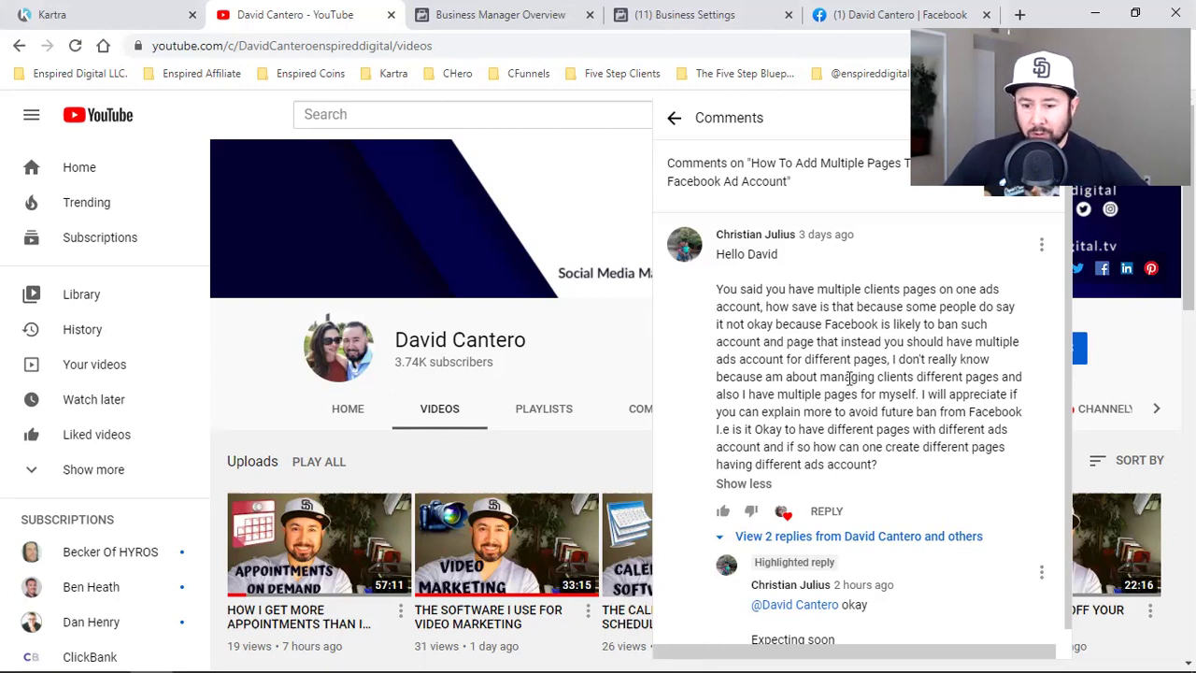
# Review the Business Manager overview at business.facebook.com/create, highlight "create" in its address, and check the Facebook Page's visitor view.
pyautogui.click(454, 13)
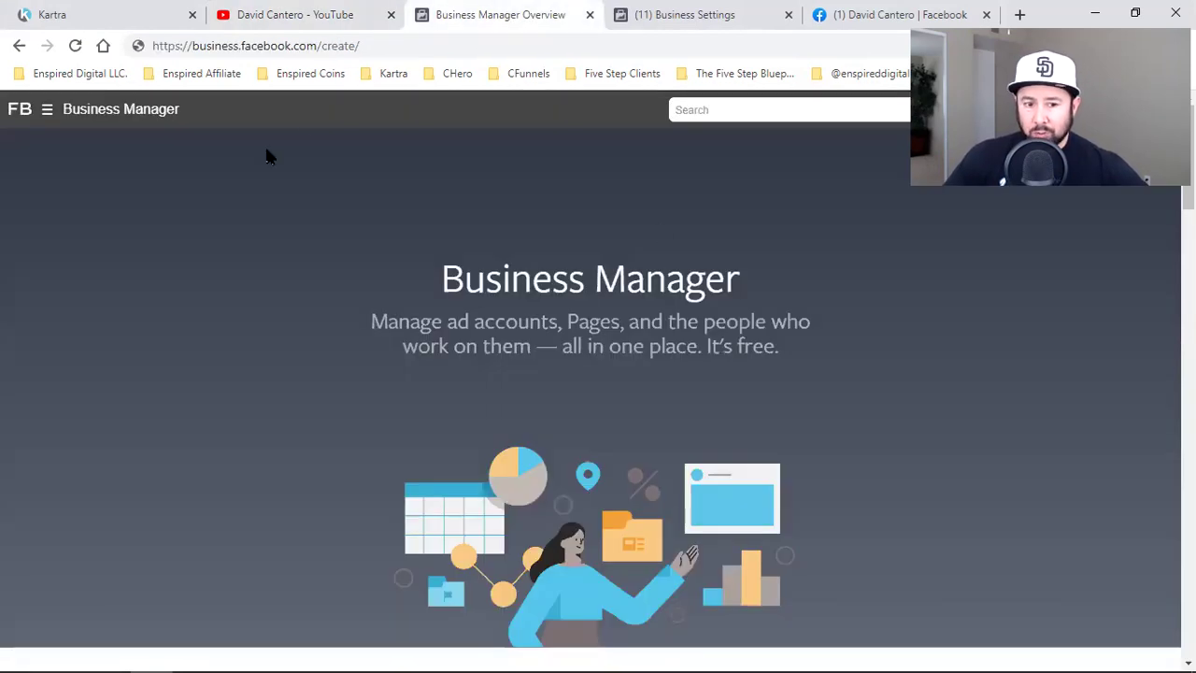
pyautogui.click(252, 49)
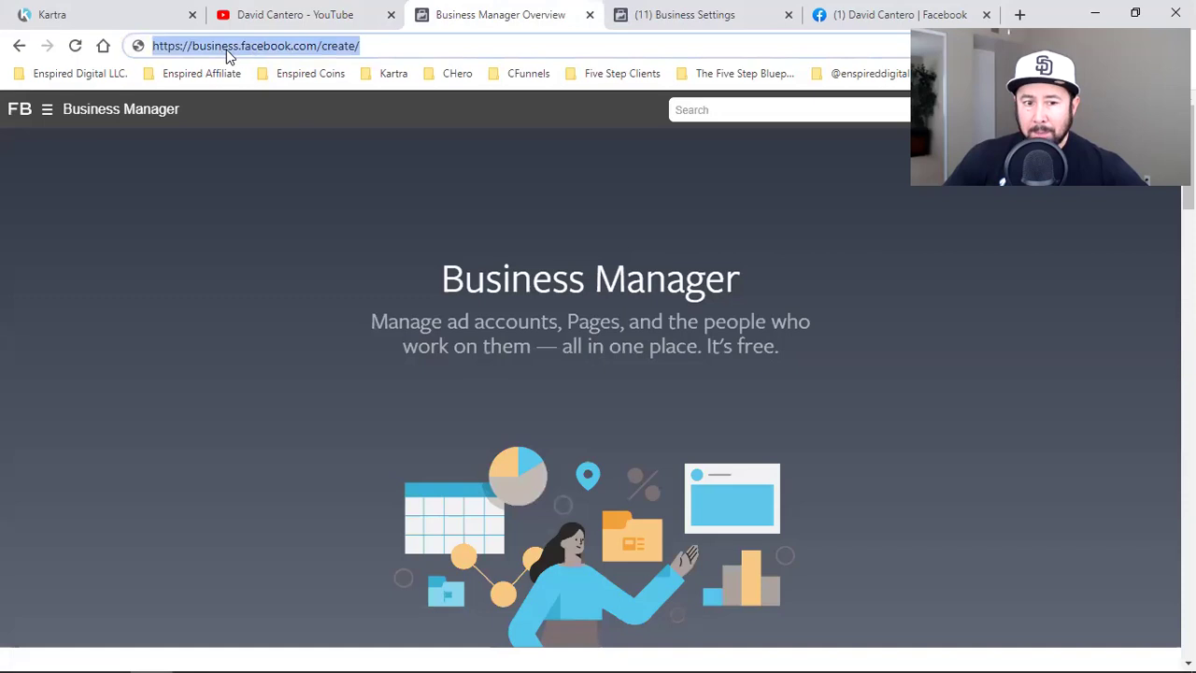
pyautogui.doubleClick(338, 49)
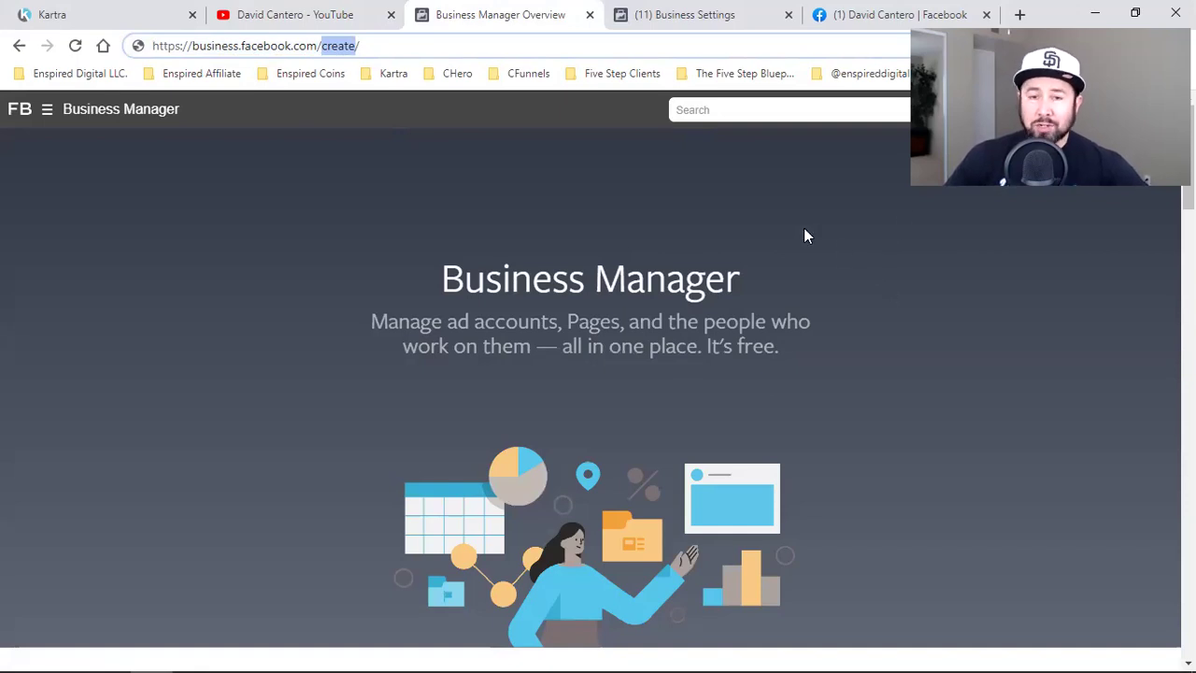
pyautogui.click(865, 7)
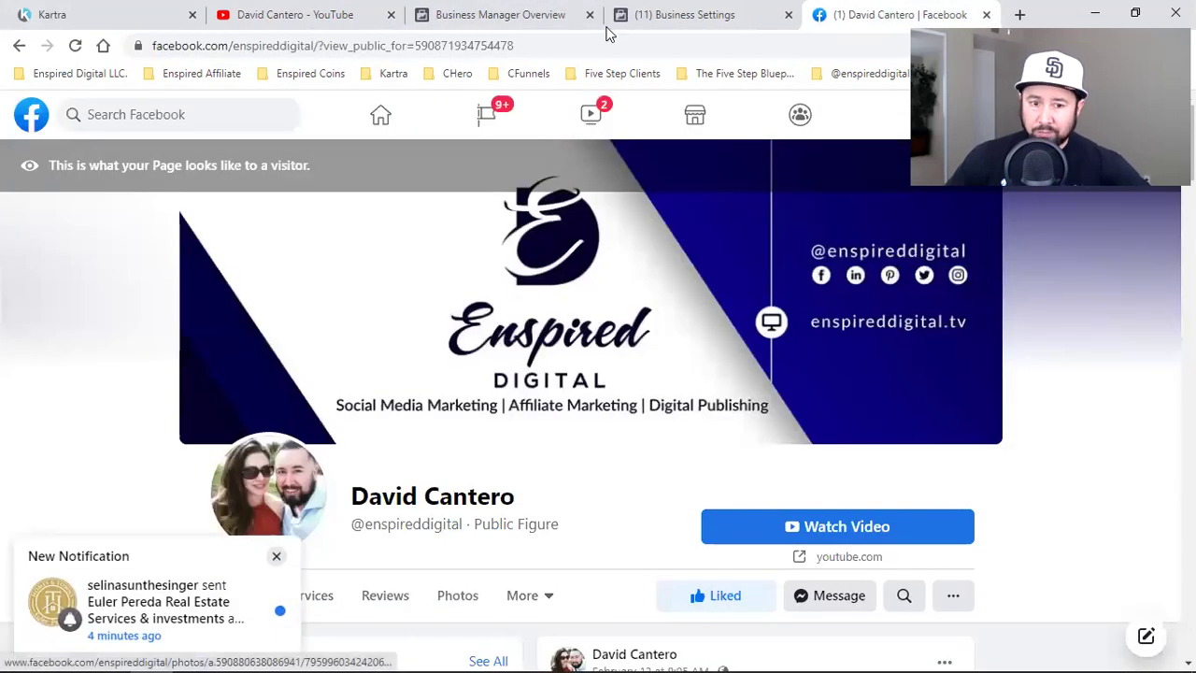
pyautogui.click(539, 11)
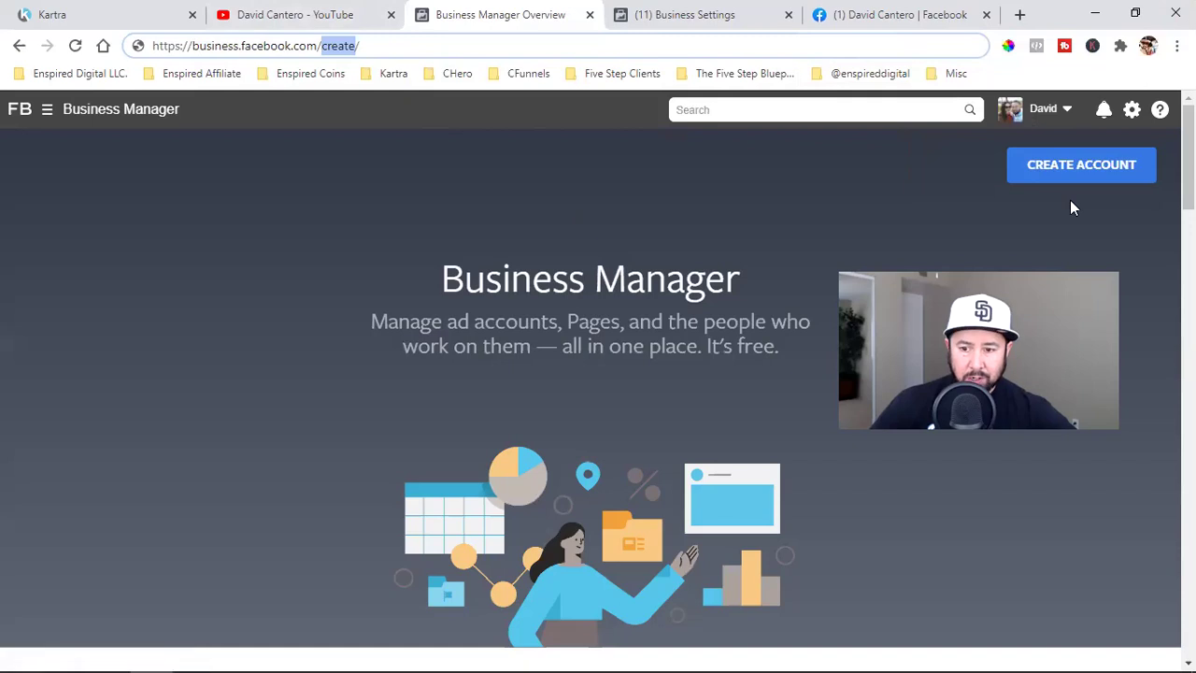
# Return to the YouTube comment and highlight the statement about having multiple clients' pages on one ads account.
pyautogui.click(315, 13)
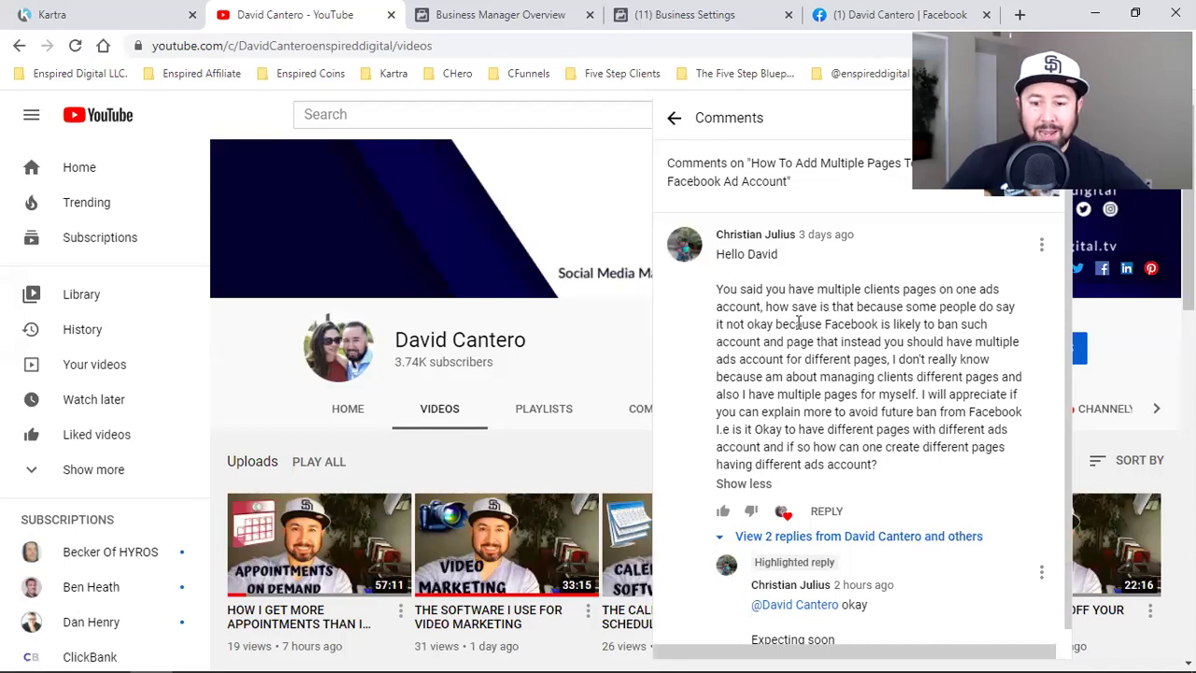
pyautogui.moveTo(760, 308); pyautogui.dragTo(718, 292)
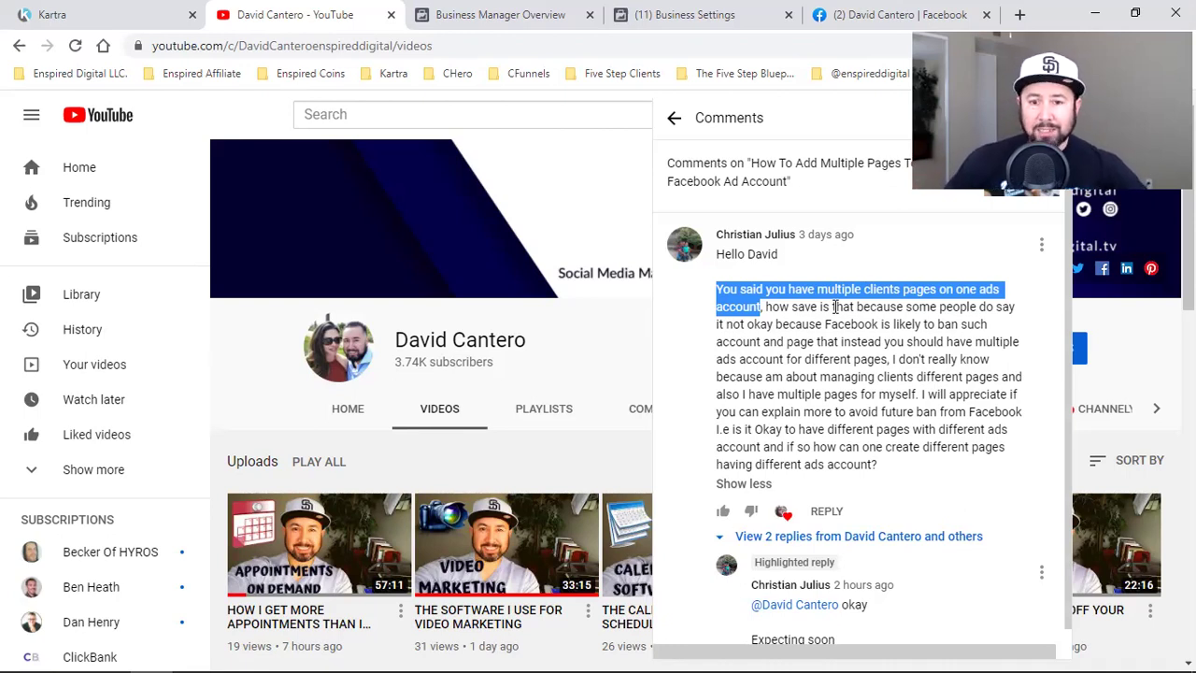
# Go to Business Settings for the Open business and look over the shortcuts to the other business tools.
pyautogui.click(685, 14)
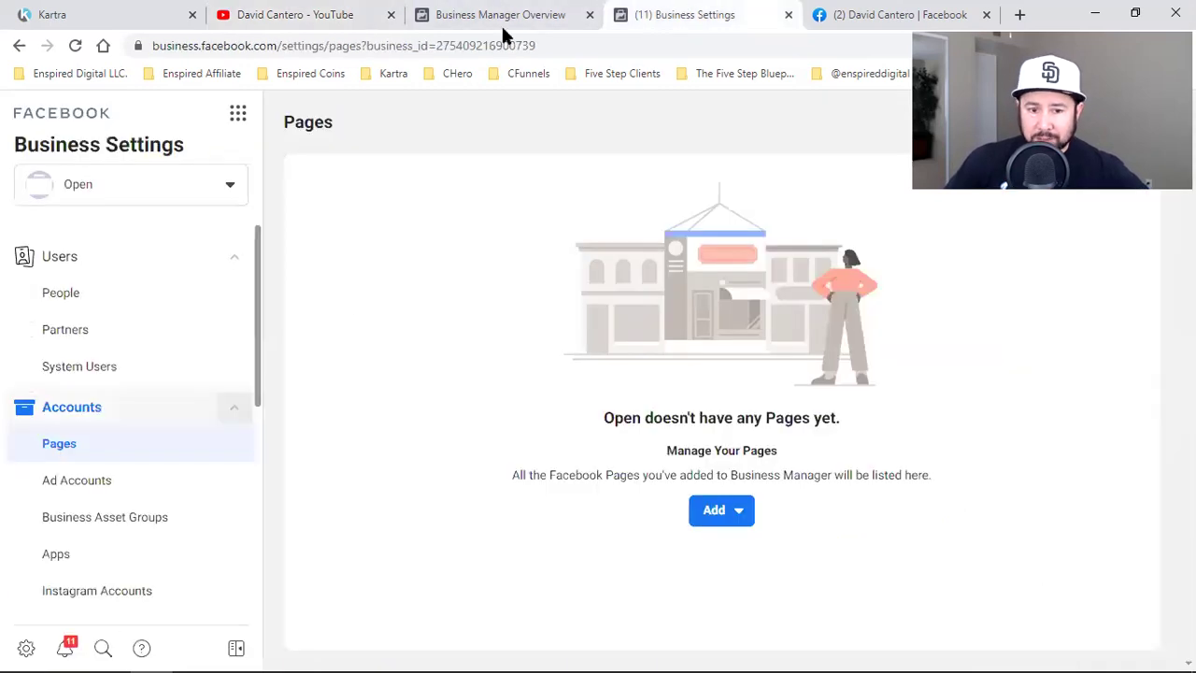
pyautogui.click(545, 11)
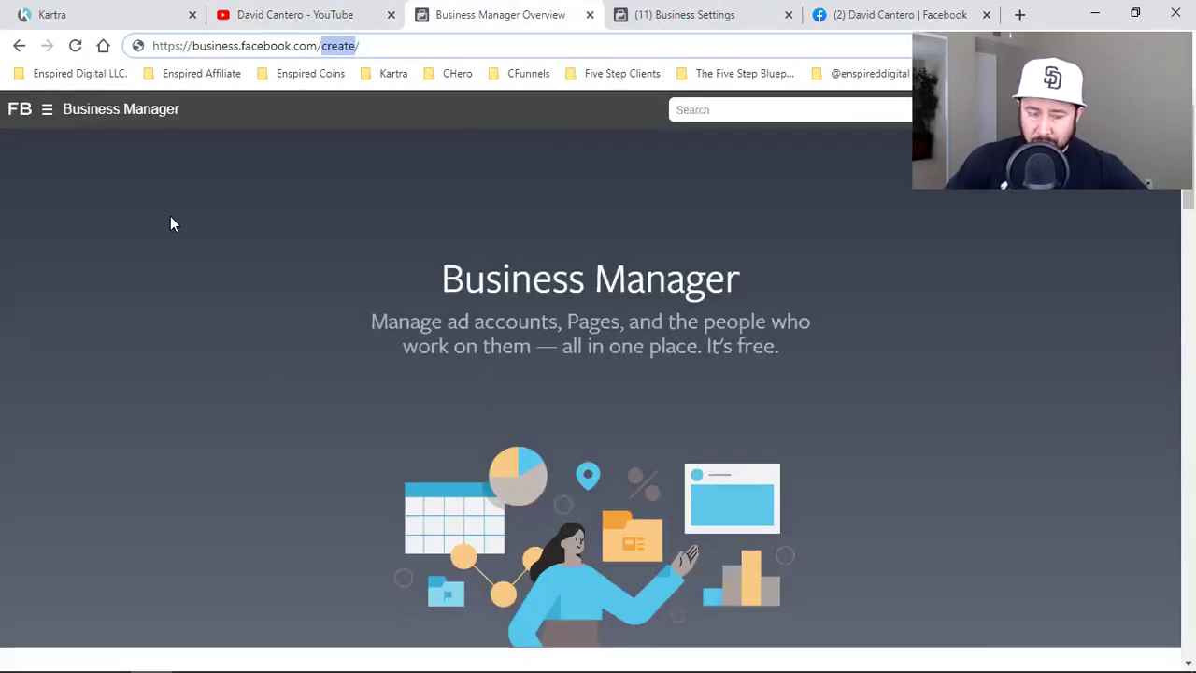
pyautogui.click(681, 9)
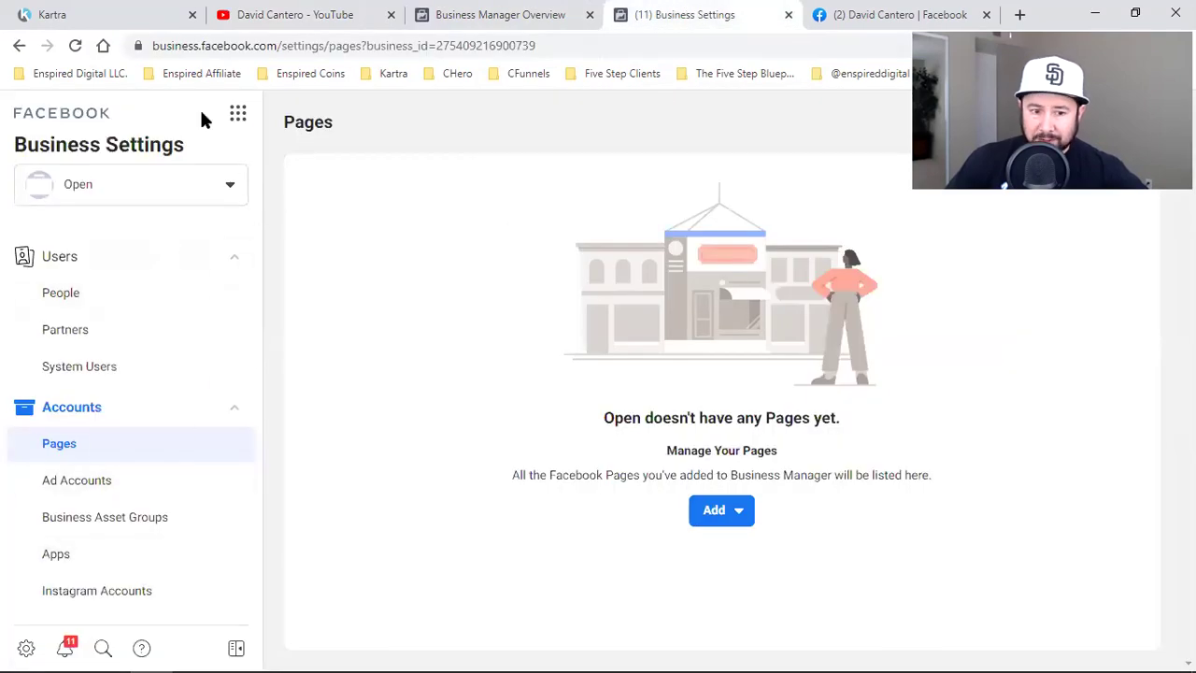
pyautogui.click(239, 116)
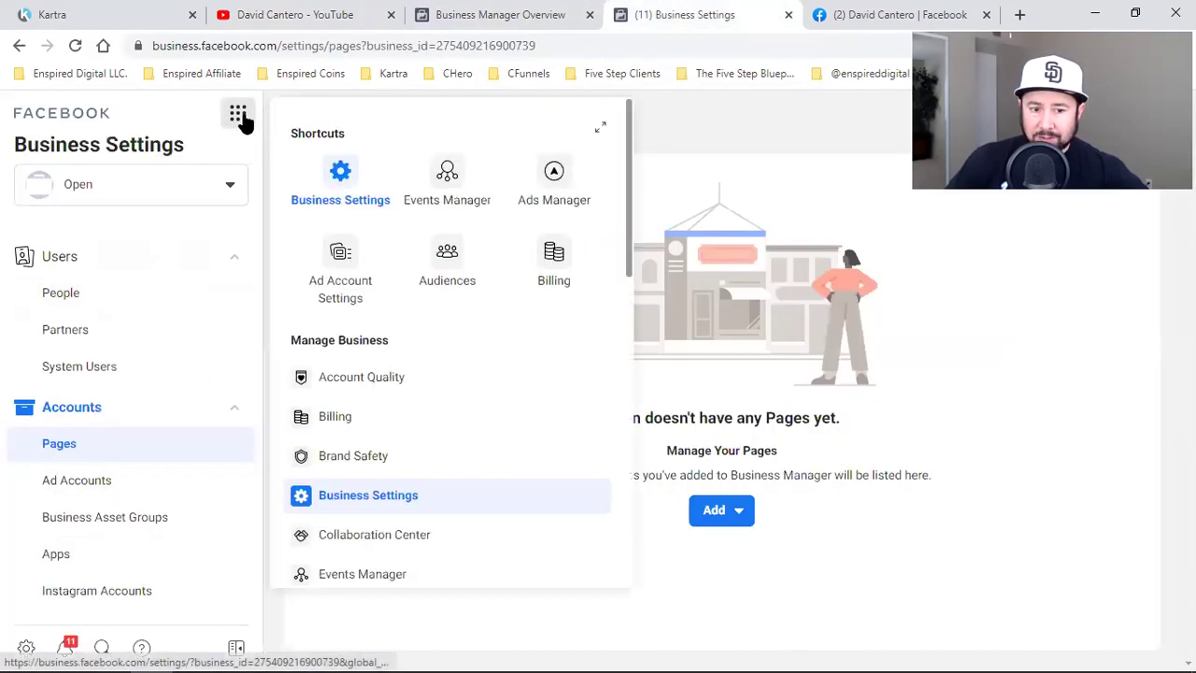
pyautogui.click(661, 250)
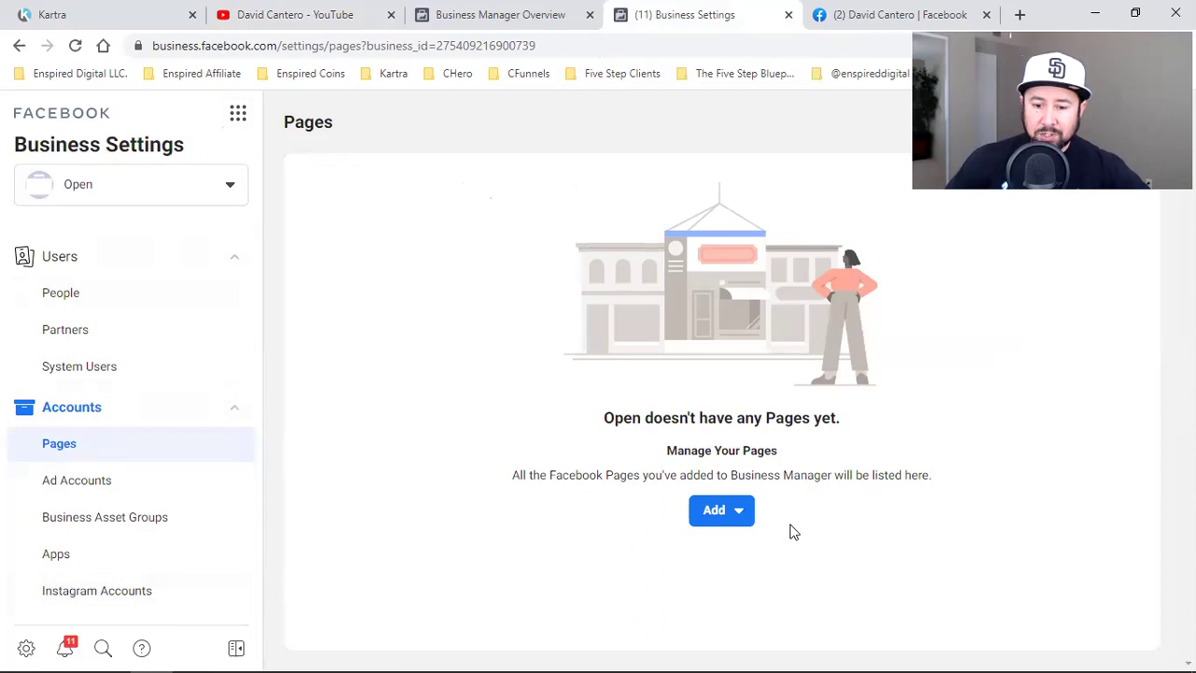
# Try to request access to a Page from the Open business.
pyautogui.click(717, 511)
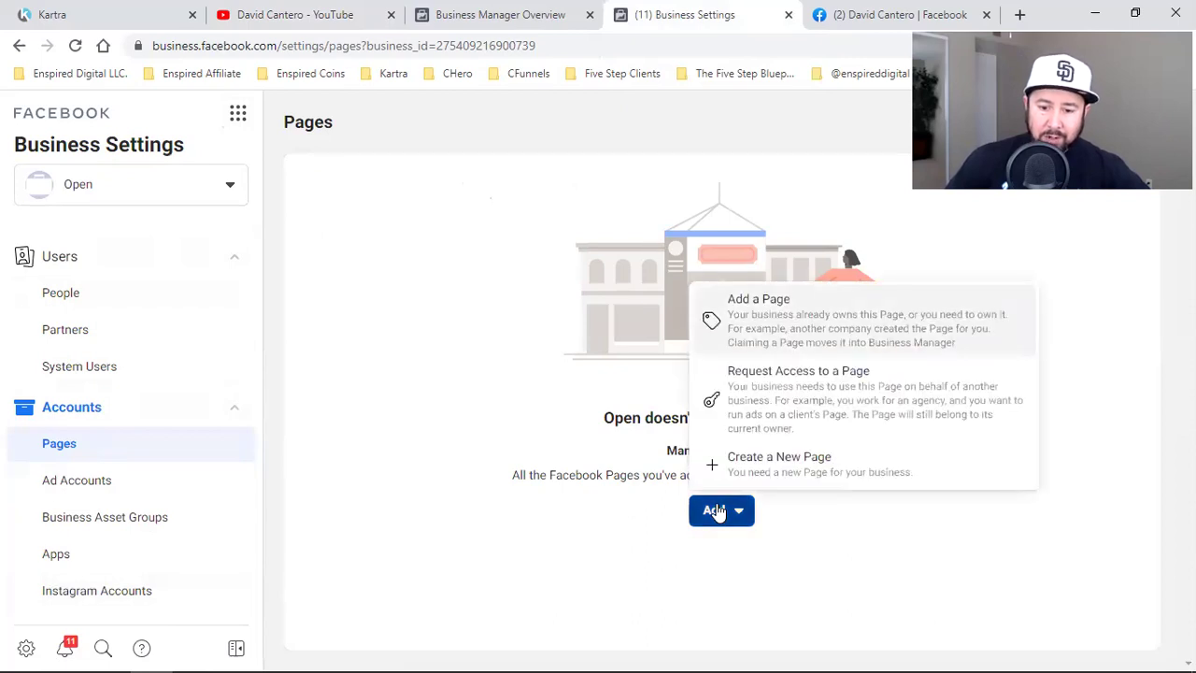
pyautogui.click(809, 390)
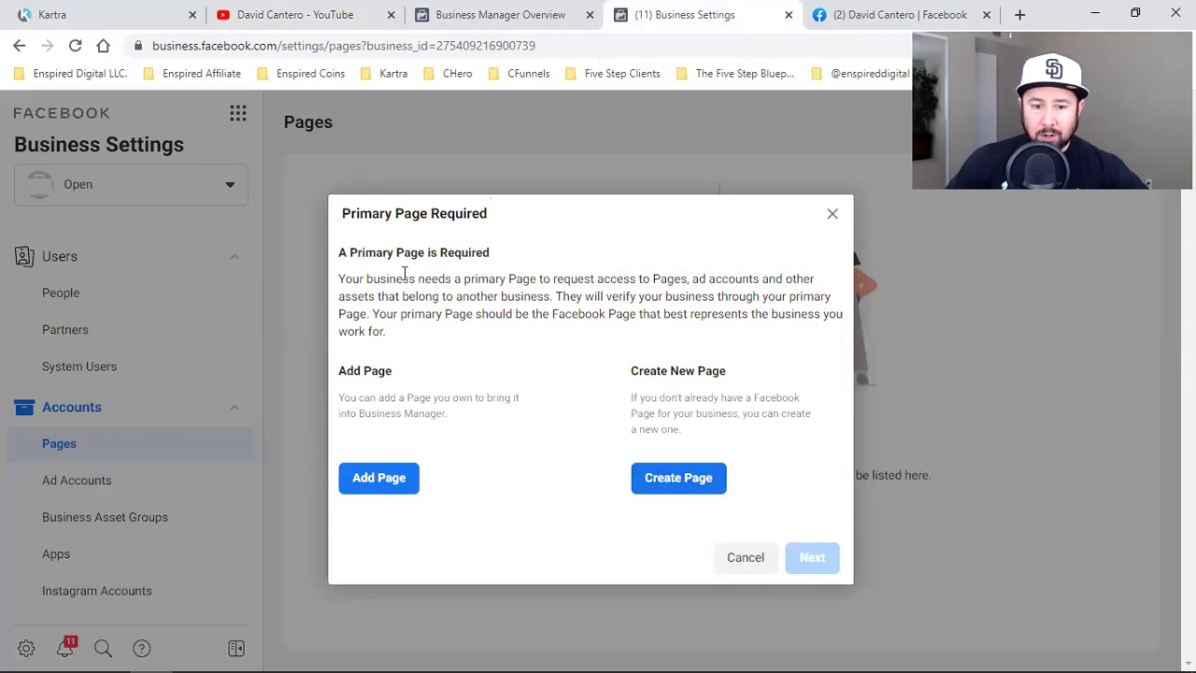
pyautogui.click(832, 218)
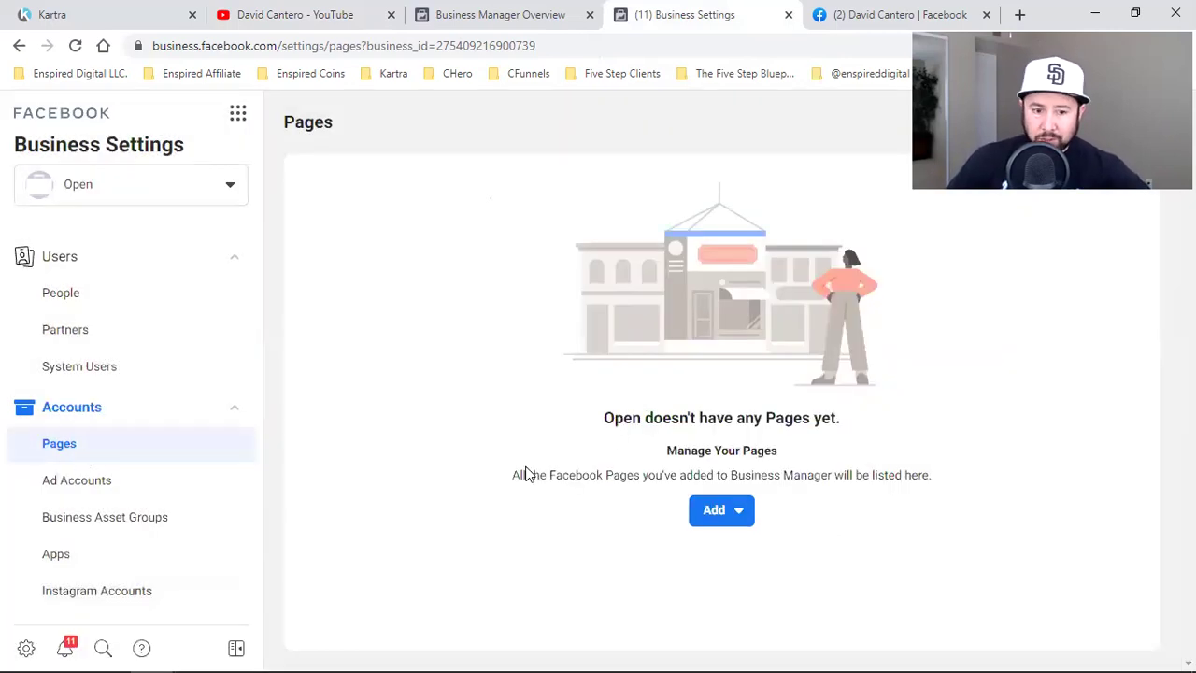
# Switch Business Settings to the Enspired Affiliate business and start a request for access to a Page.
pyautogui.click(119, 183)
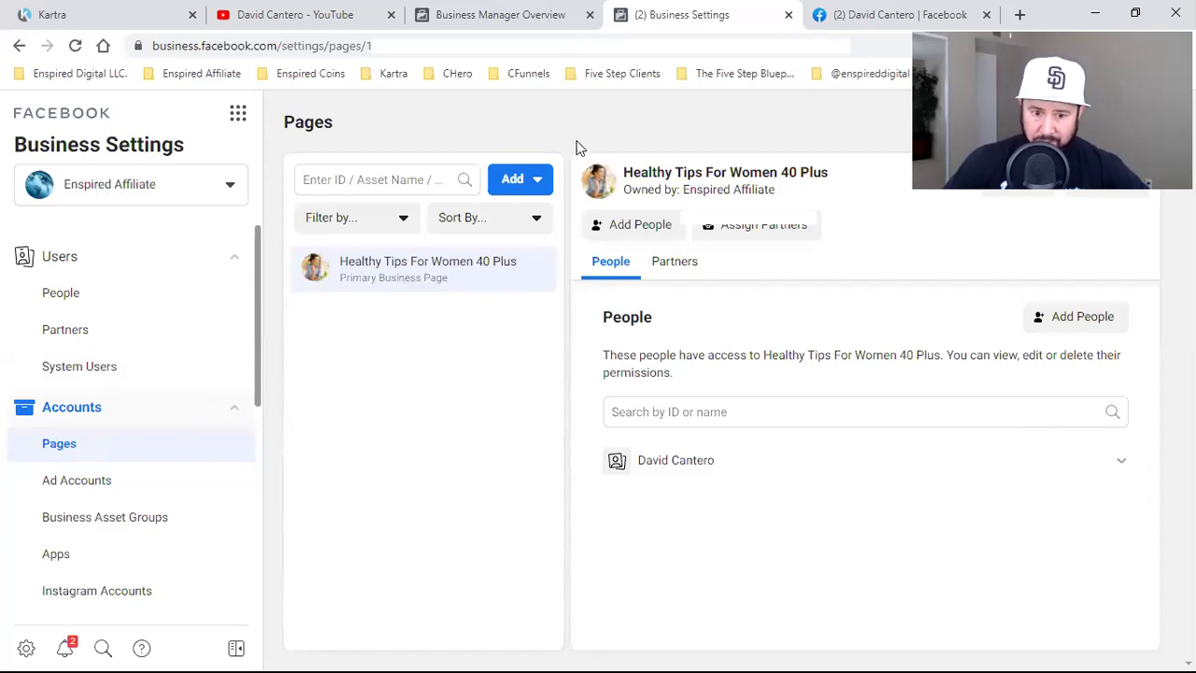
pyautogui.click(528, 193)
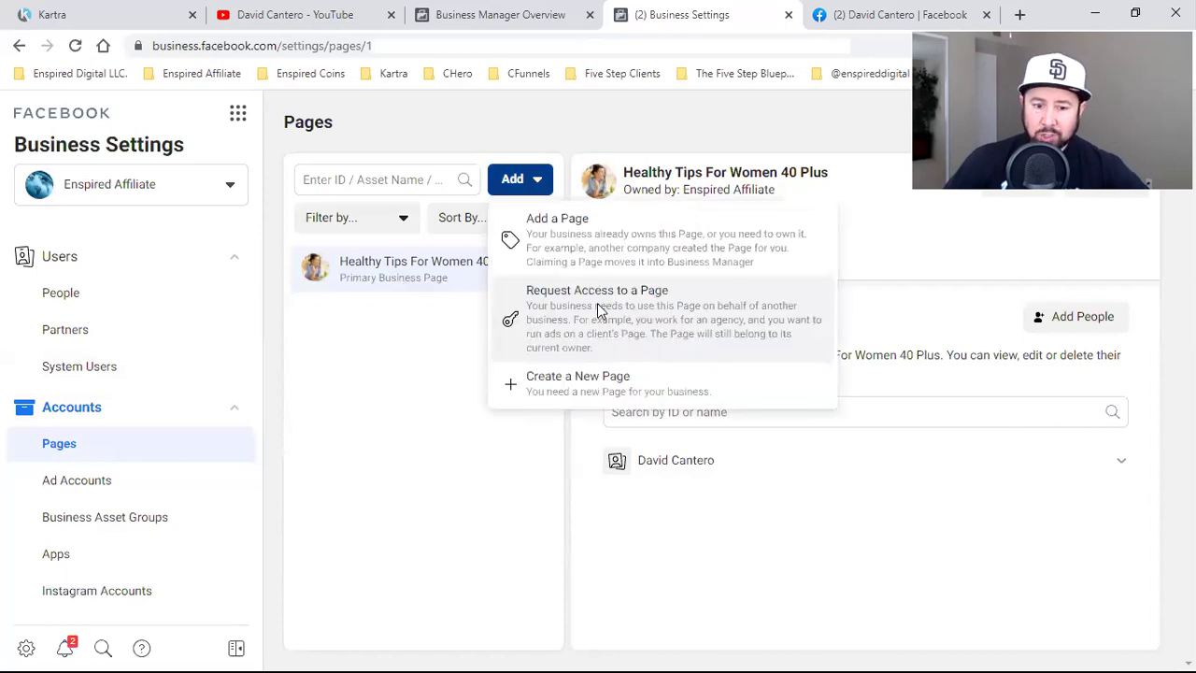
pyautogui.click(601, 311)
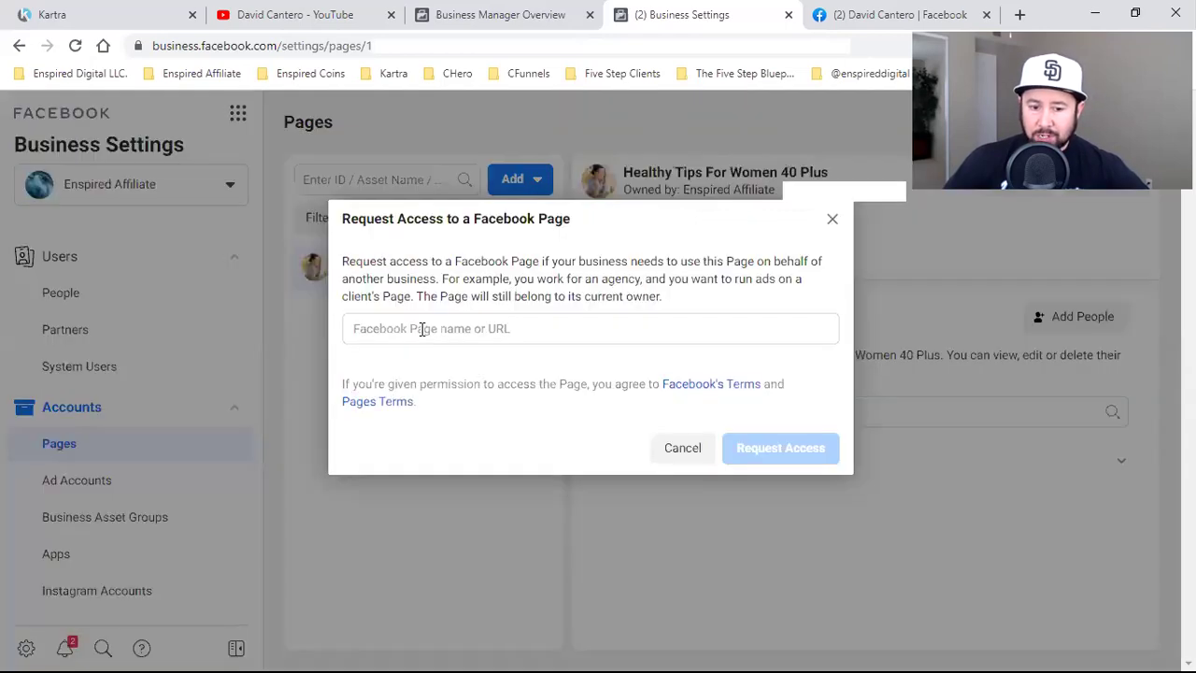
# Highlight the Facebook Page's web address as the one needed for the access request.
pyautogui.click(882, 11)
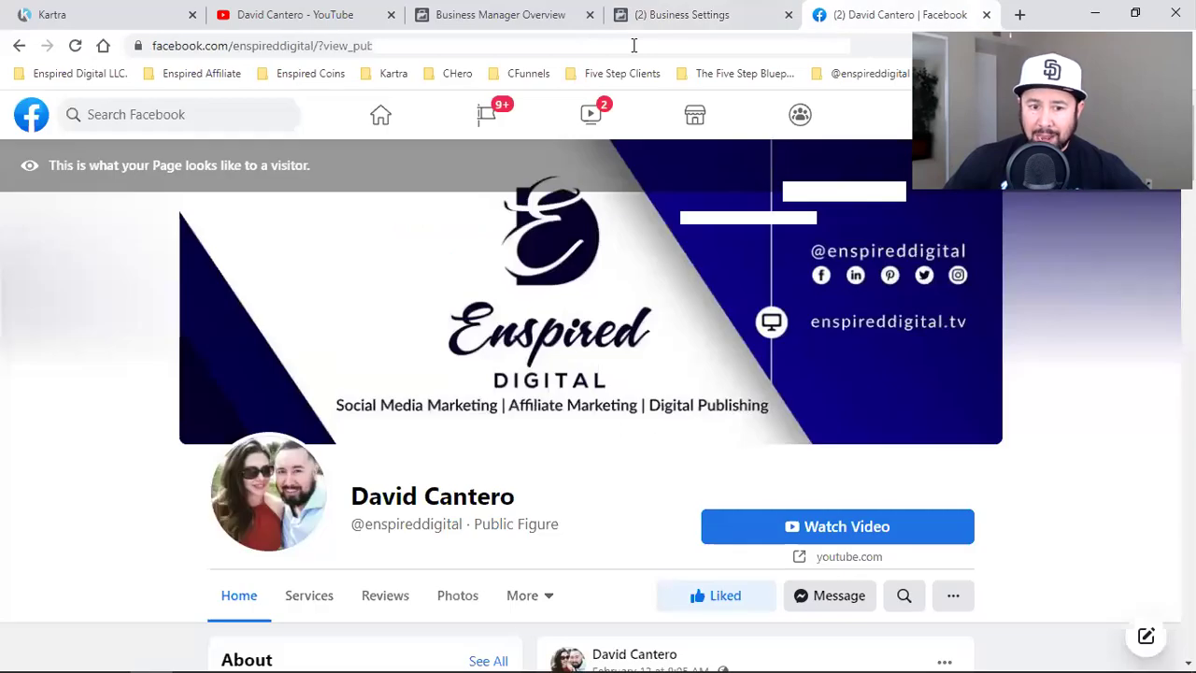
pyautogui.click(308, 45)
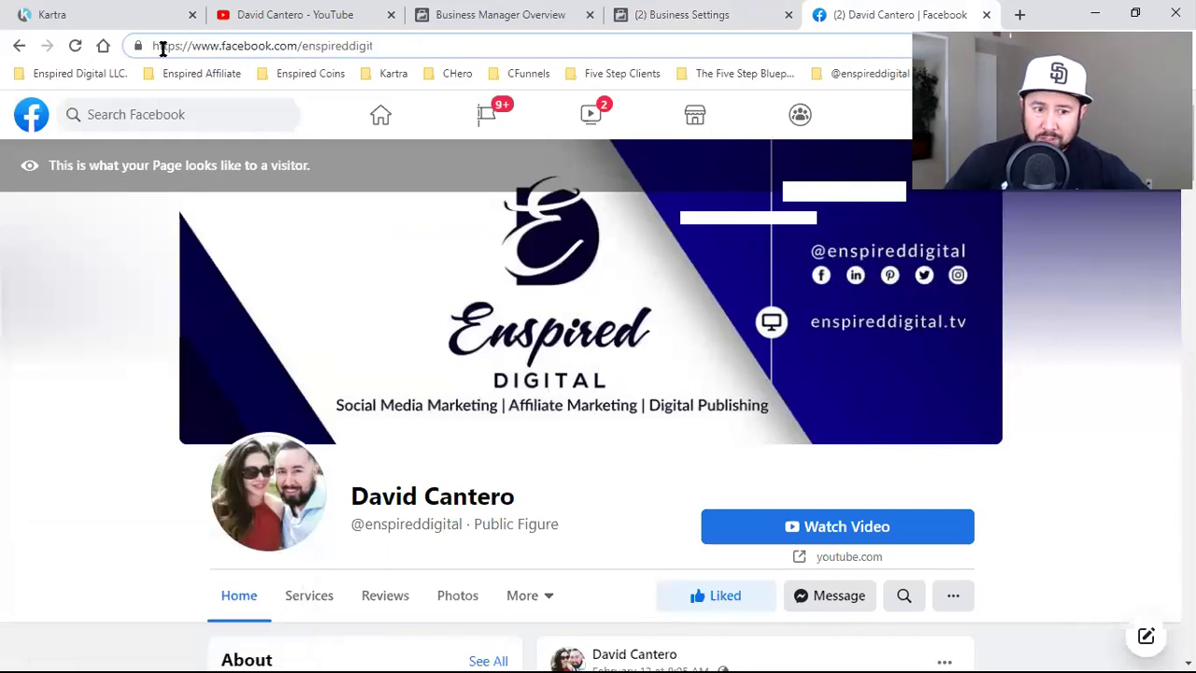
pyautogui.moveTo(154, 45); pyautogui.dragTo(301, 45)
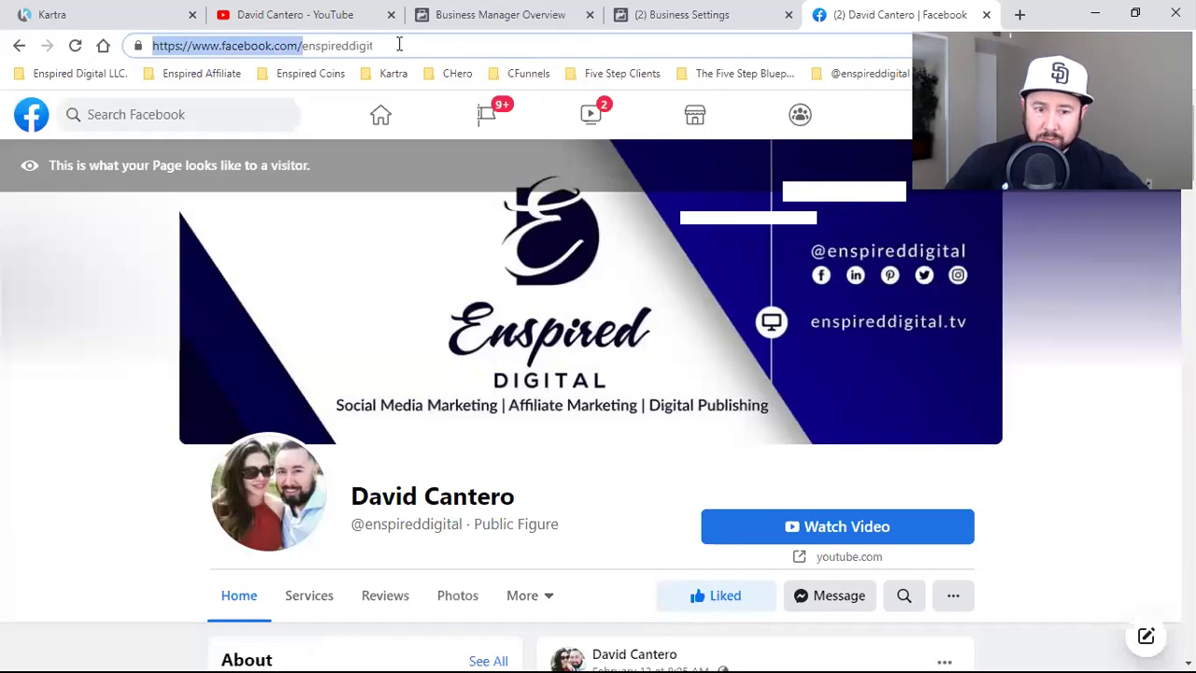
pyautogui.moveTo(398, 45); pyautogui.dragTo(399, 43)
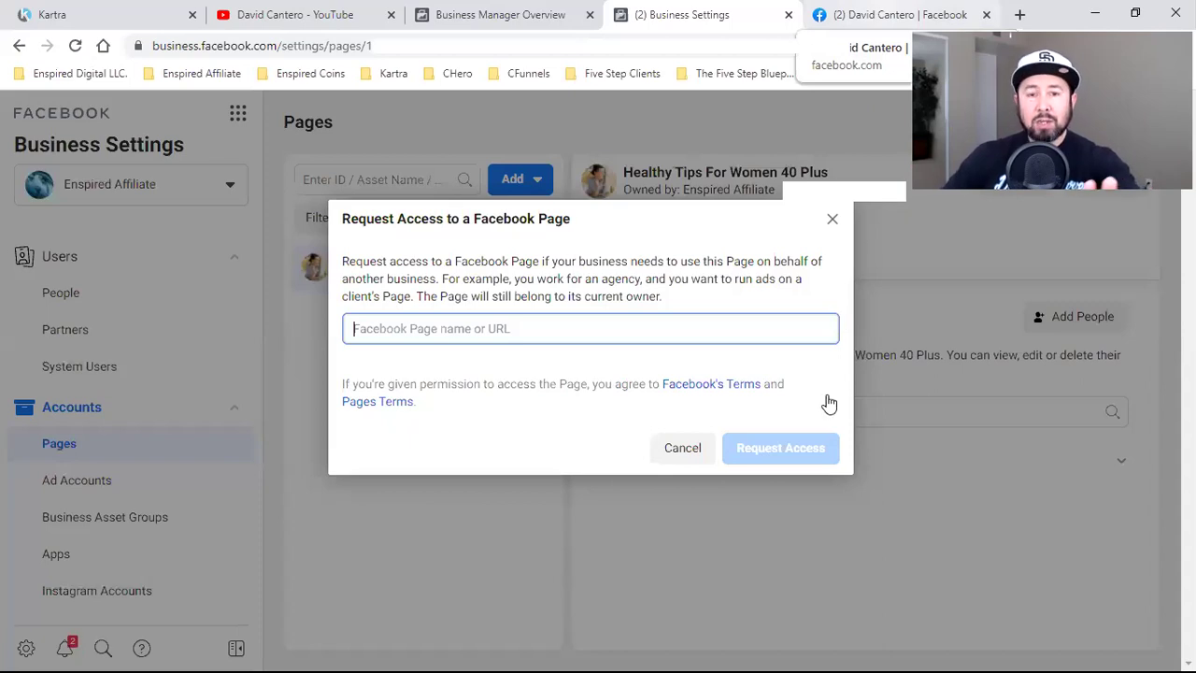
# Return to the Facebook Page, leave its visitor view, and open the Page Roles section of its Page Settings.
pyautogui.hotkey('ctrl', 'Tab')
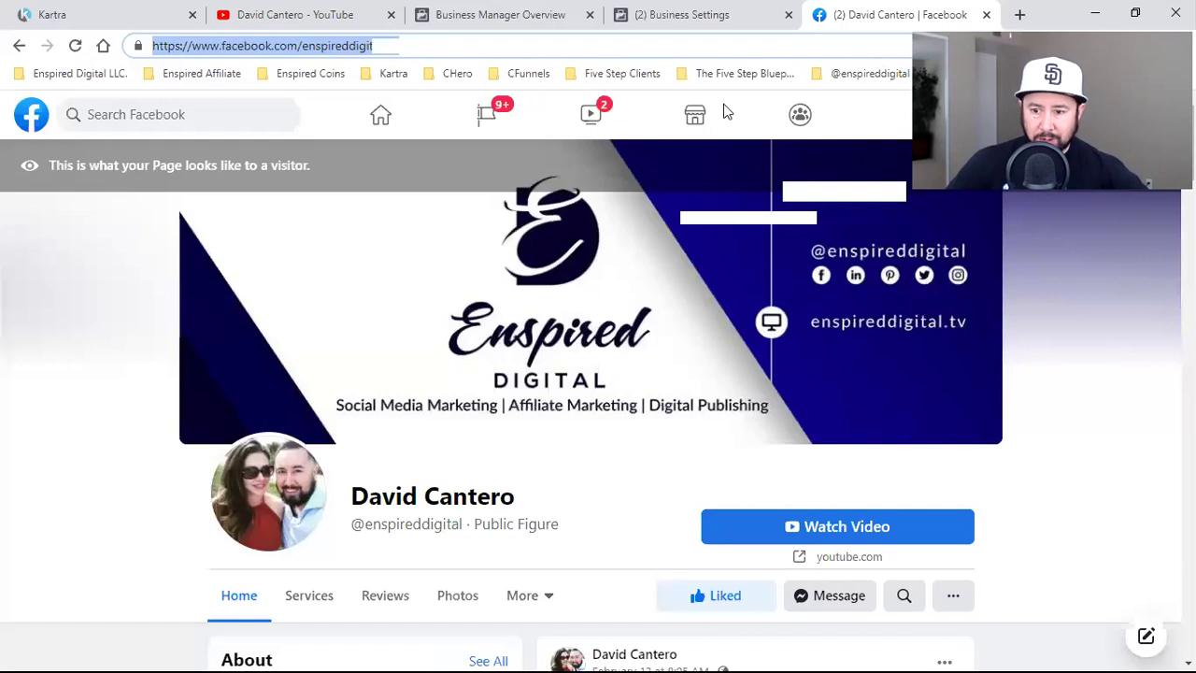
pyautogui.click(1112, 169)
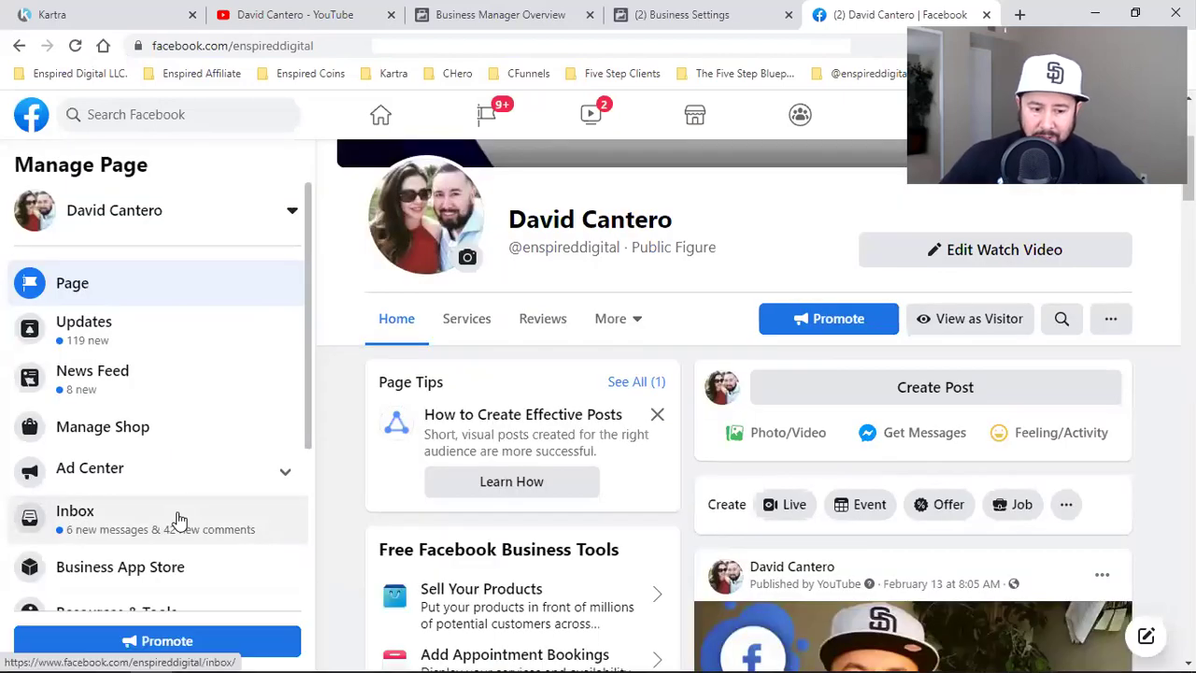
pyautogui.scroll(-3, 149, 560)
pyautogui.click(133, 592)
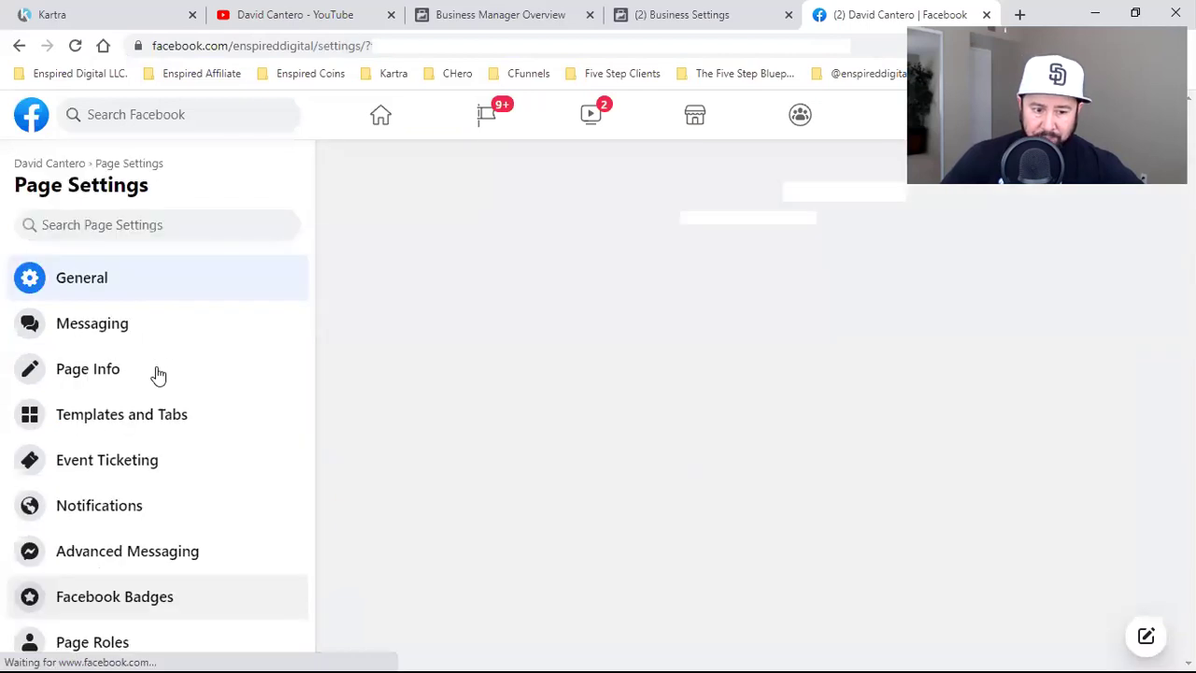
pyautogui.scroll(-1, 106, 566)
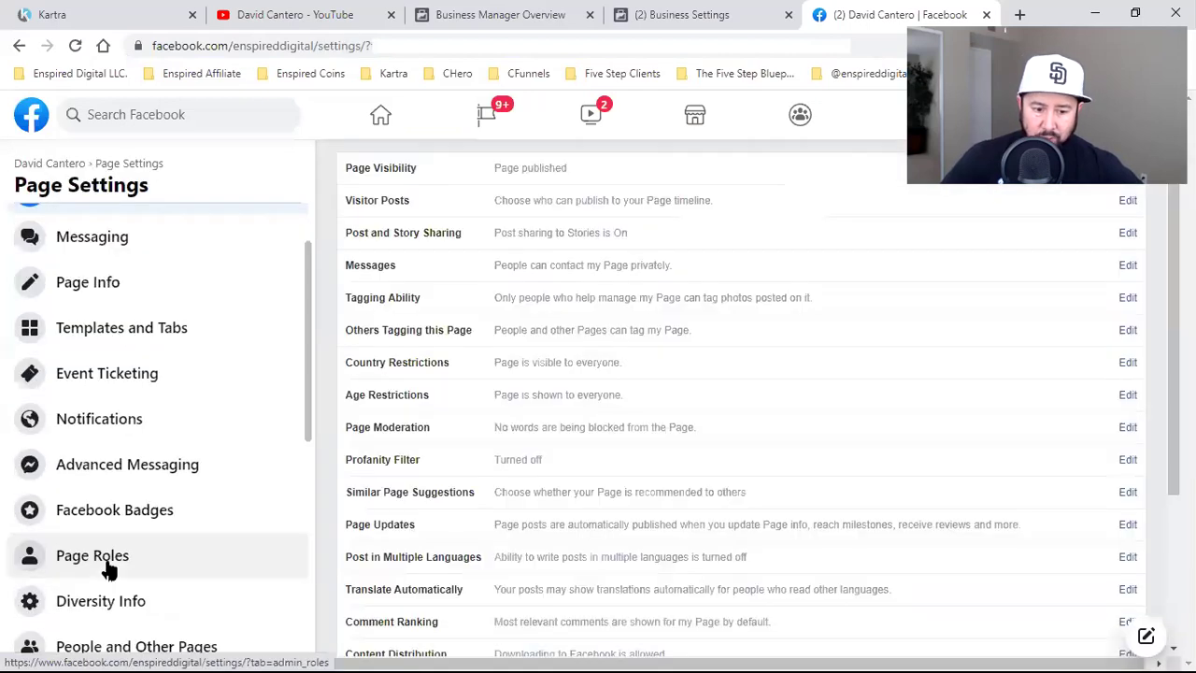
pyautogui.click(110, 563)
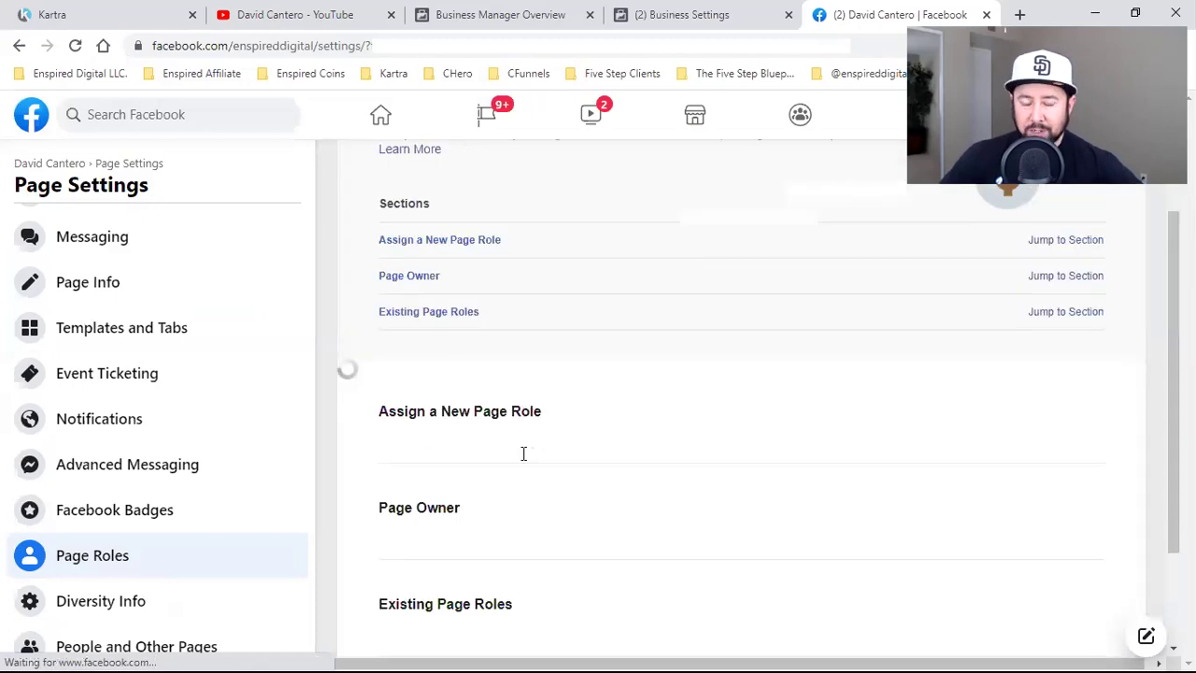
# Examine the Page Owner, Existing Page Roles and Assign a New Page Role sections.
pyautogui.scroll(-2, 449, 393)
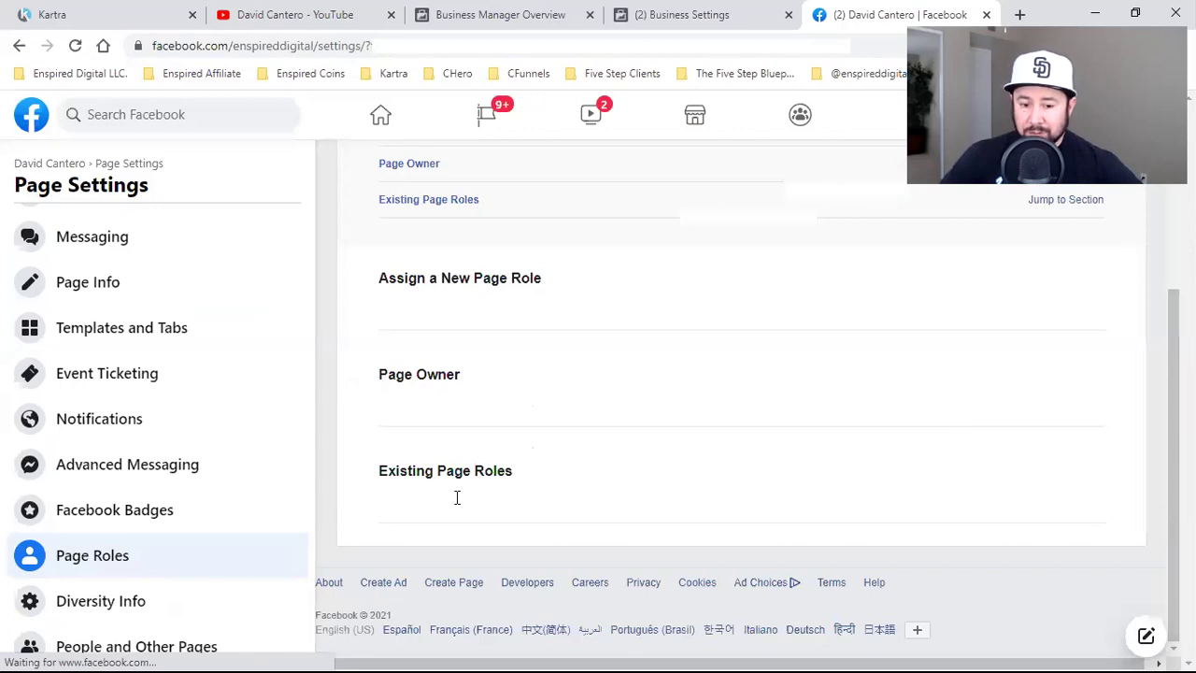
pyautogui.scroll(-2, 1121, 373)
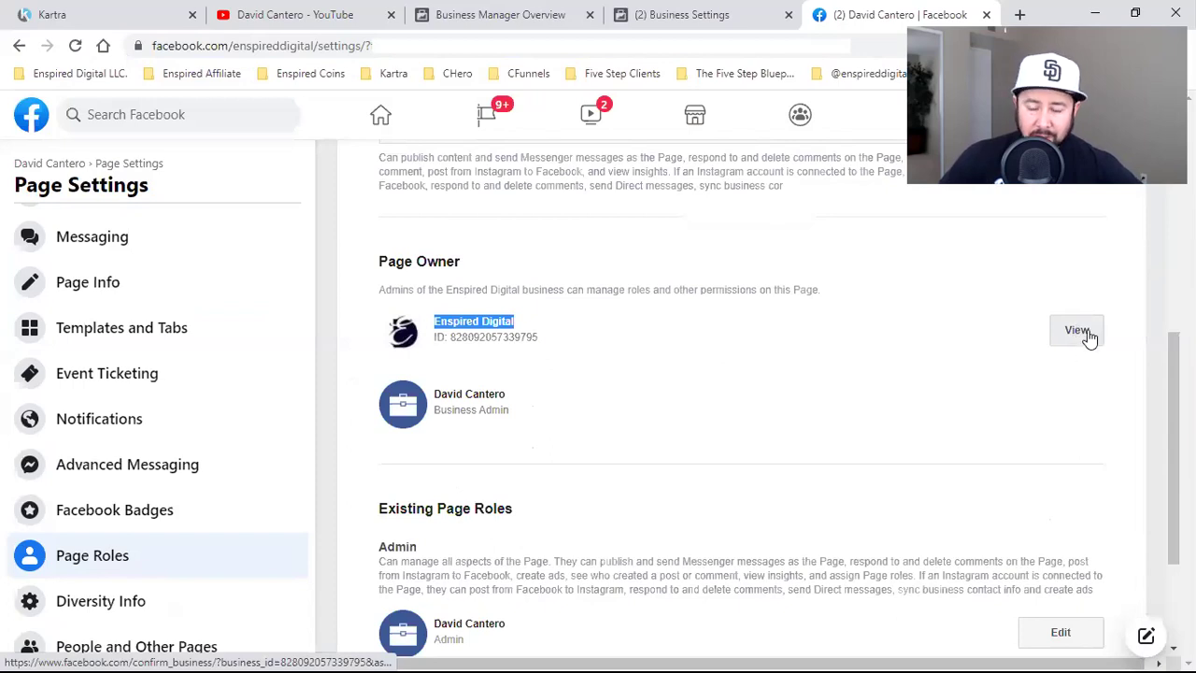
pyautogui.scroll(4, 913, 473)
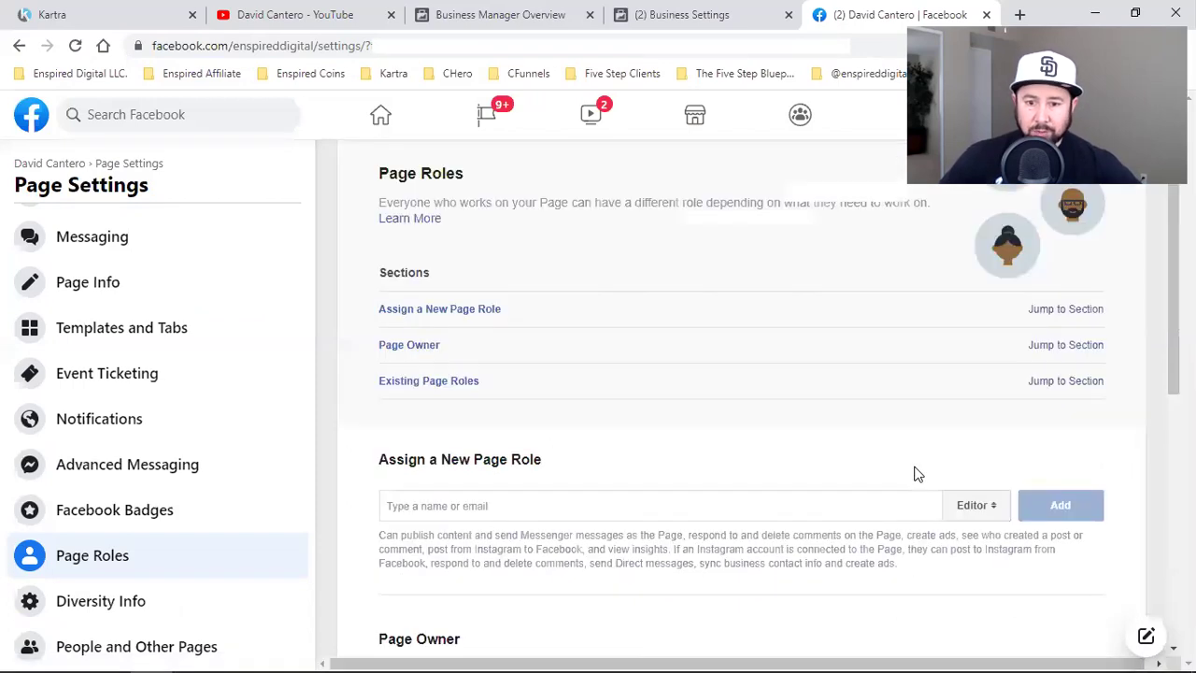
# Cancel the Page access request in Business Settings and reload the Enspired Affiliate Pages list.
pyautogui.click(724, 11)
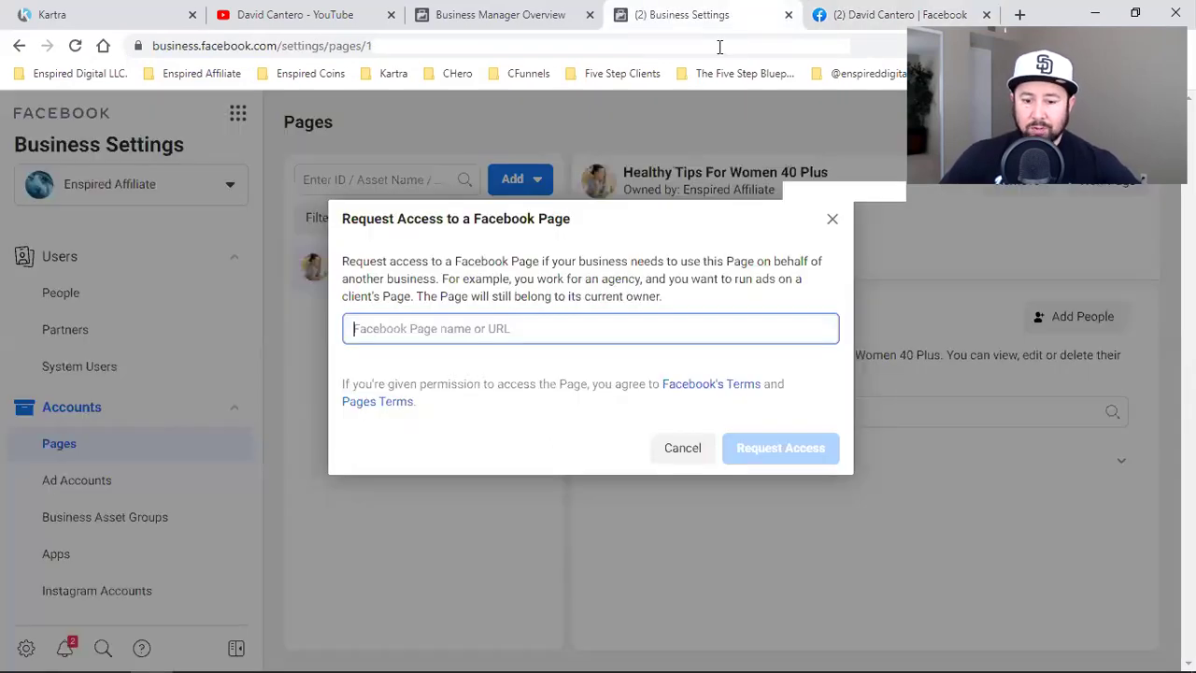
pyautogui.click(683, 447)
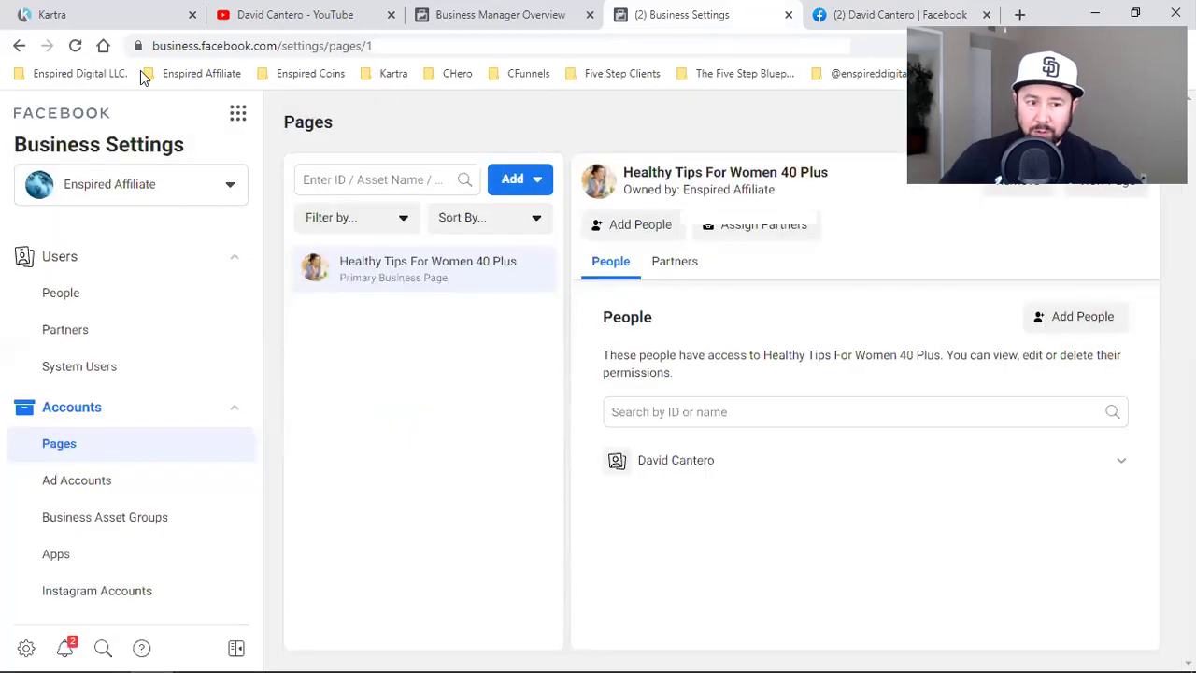
pyautogui.click(75, 47)
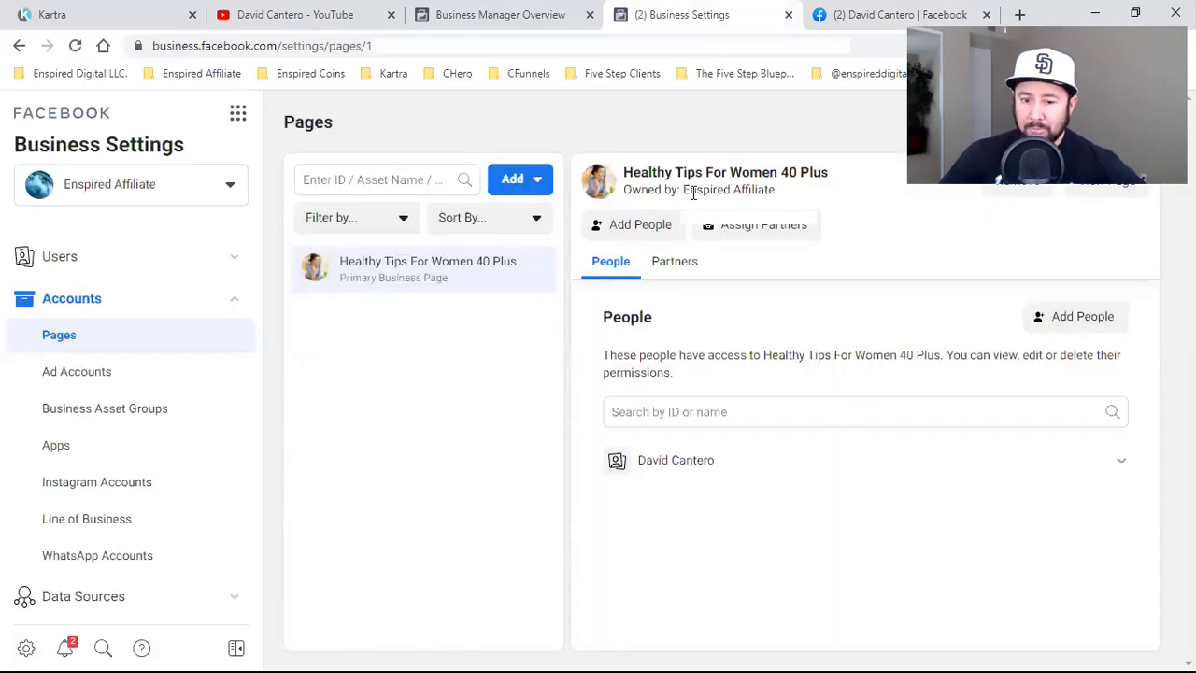
# Highlight the Page's owner line and try adding the listed person to the Page with Manage Page admin access.
pyautogui.tripleClick(694, 193)
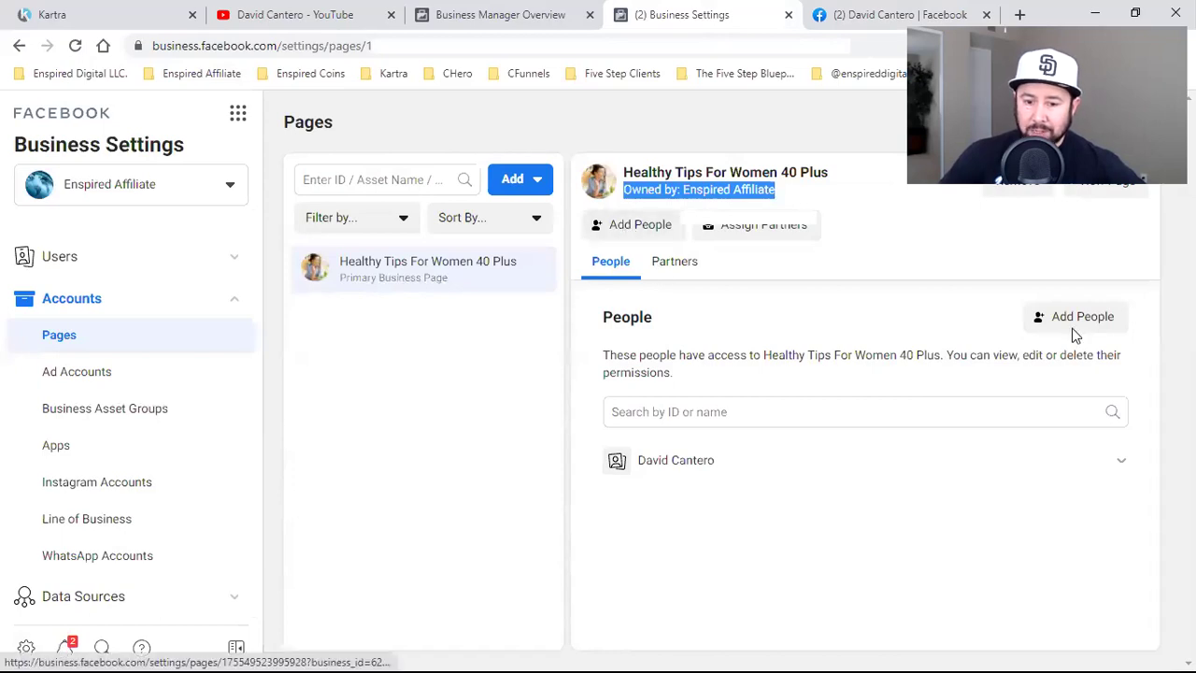
pyautogui.click(1075, 323)
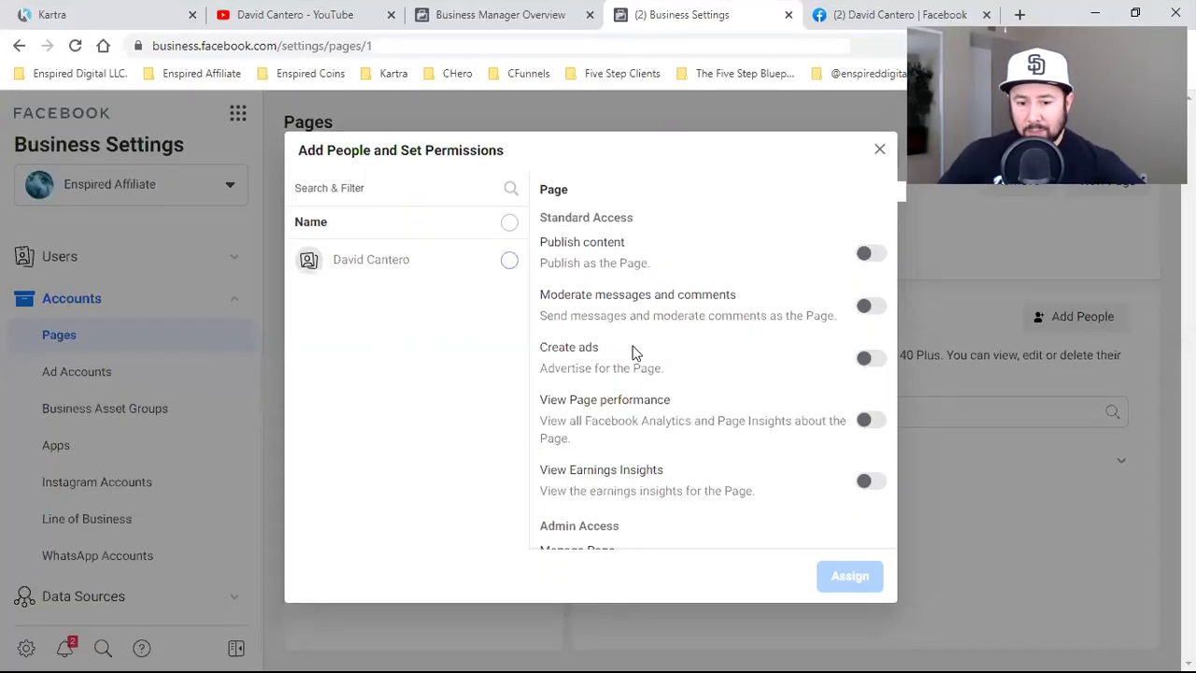
pyautogui.click(509, 260)
pyautogui.scroll(-2, 801, 422)
pyautogui.click(868, 478)
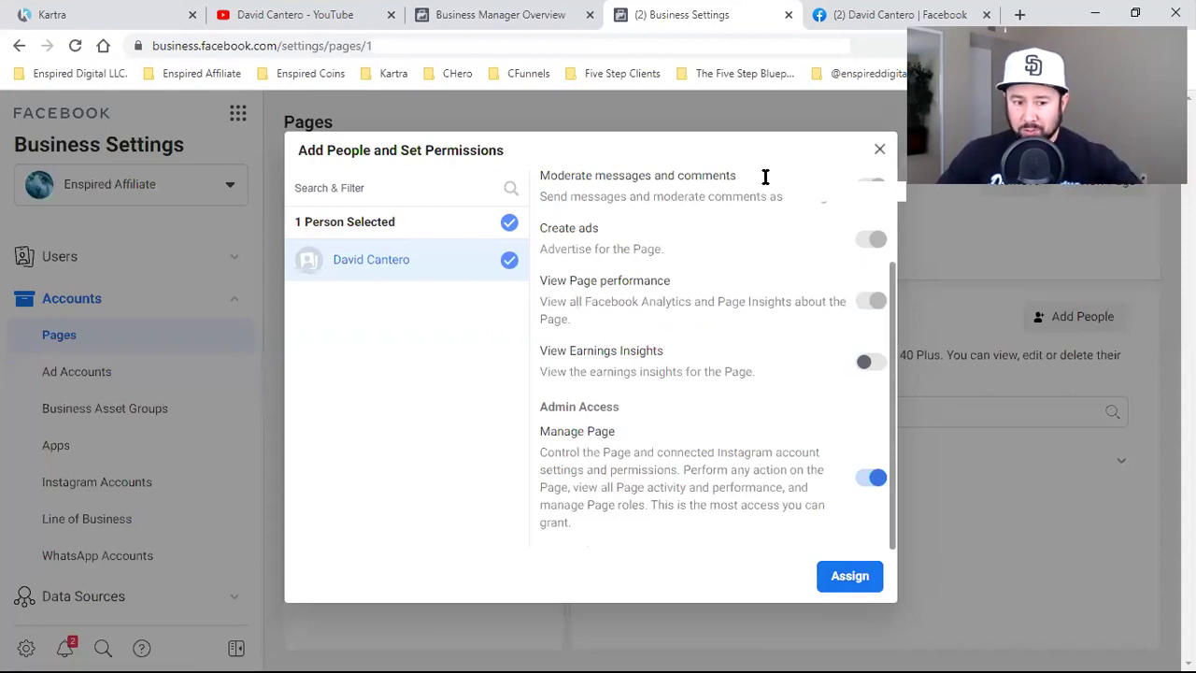
pyautogui.press('Escape')
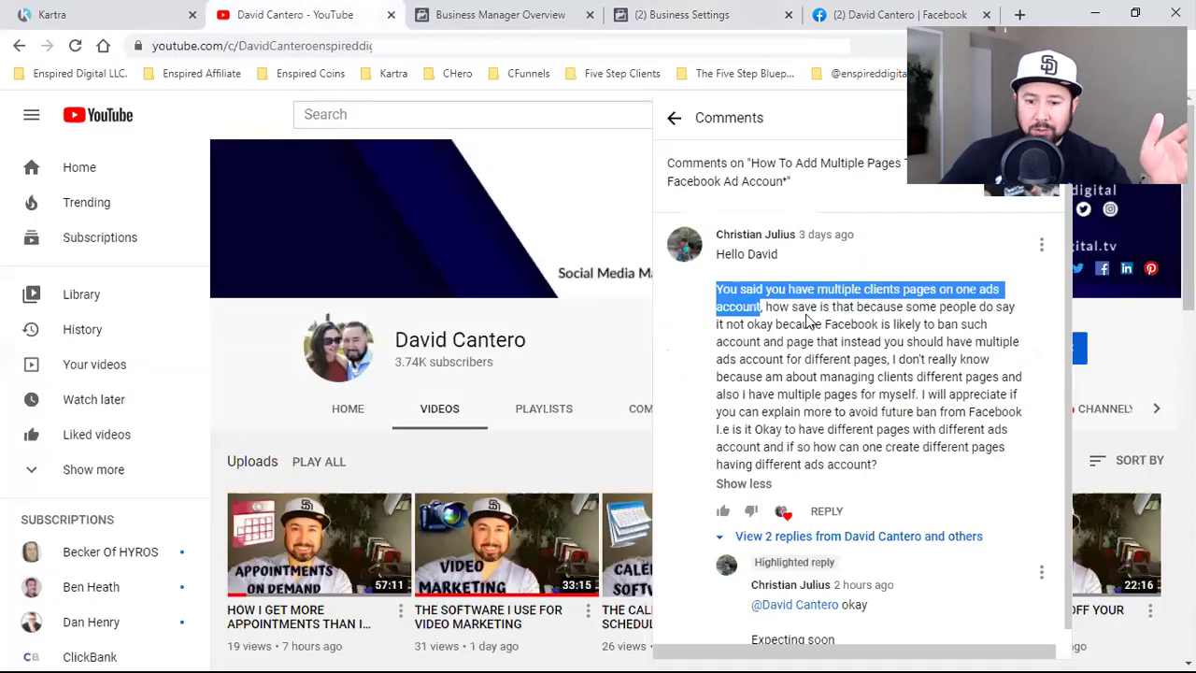
# In the YouTube comment, highlight the question about ban risk and having multiple ads accounts for different pages.
pyautogui.moveTo(770, 308); pyautogui.dragTo(888, 338)
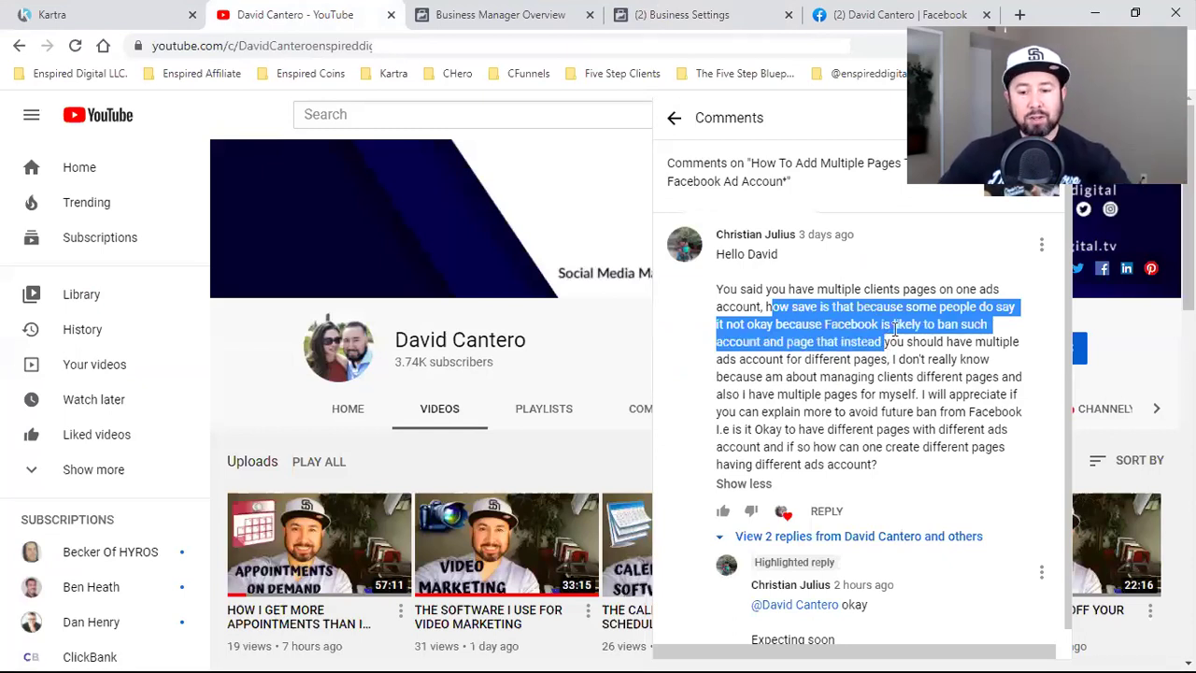
pyautogui.hotkey('shift', 'Down')
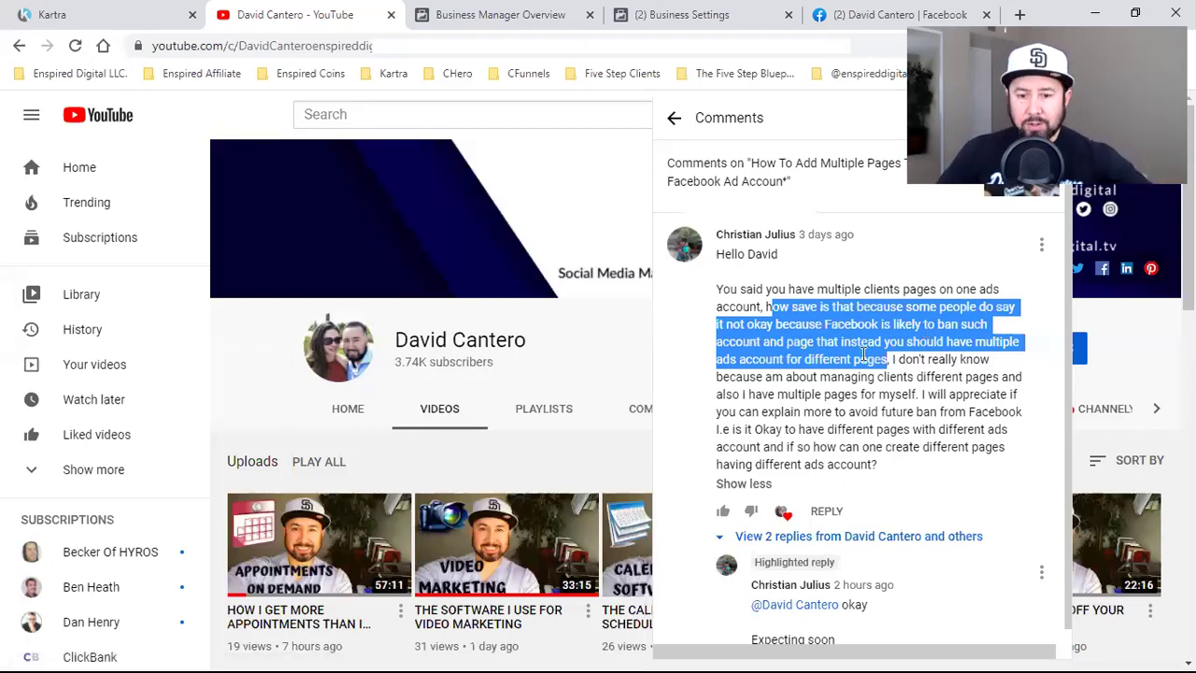
# Return to Business Settings and open the Request Access to an Ad Account form under Ad Accounts.
pyautogui.click(737, 11)
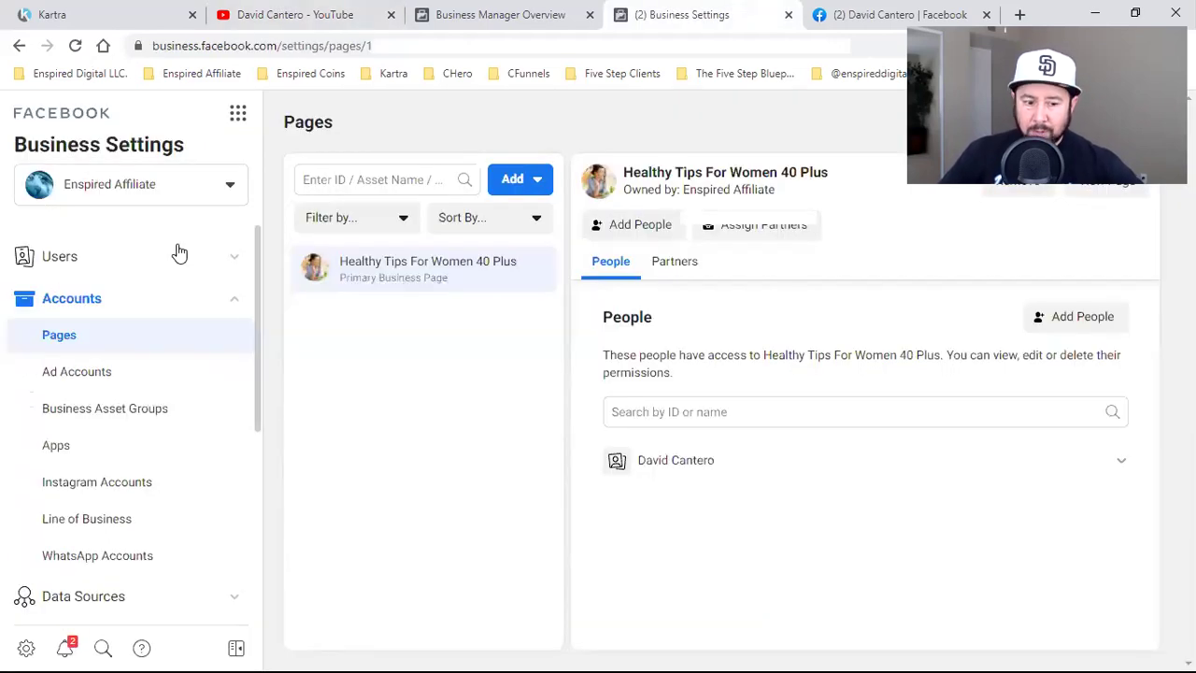
pyautogui.click(122, 378)
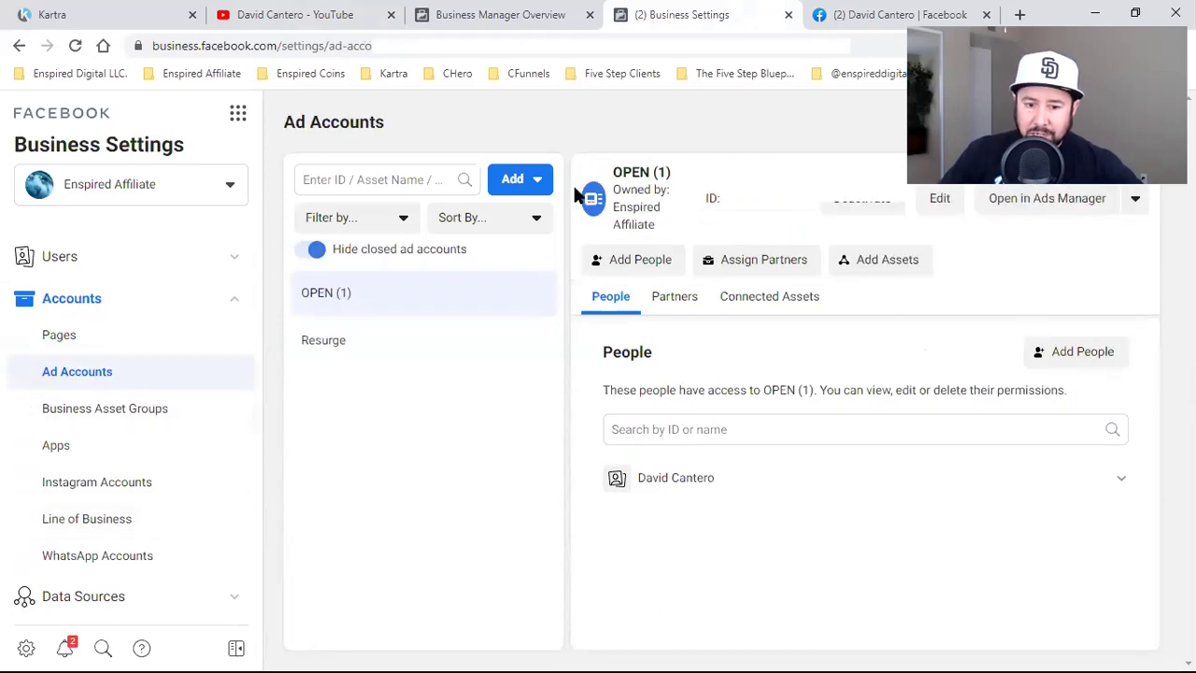
pyautogui.click(512, 188)
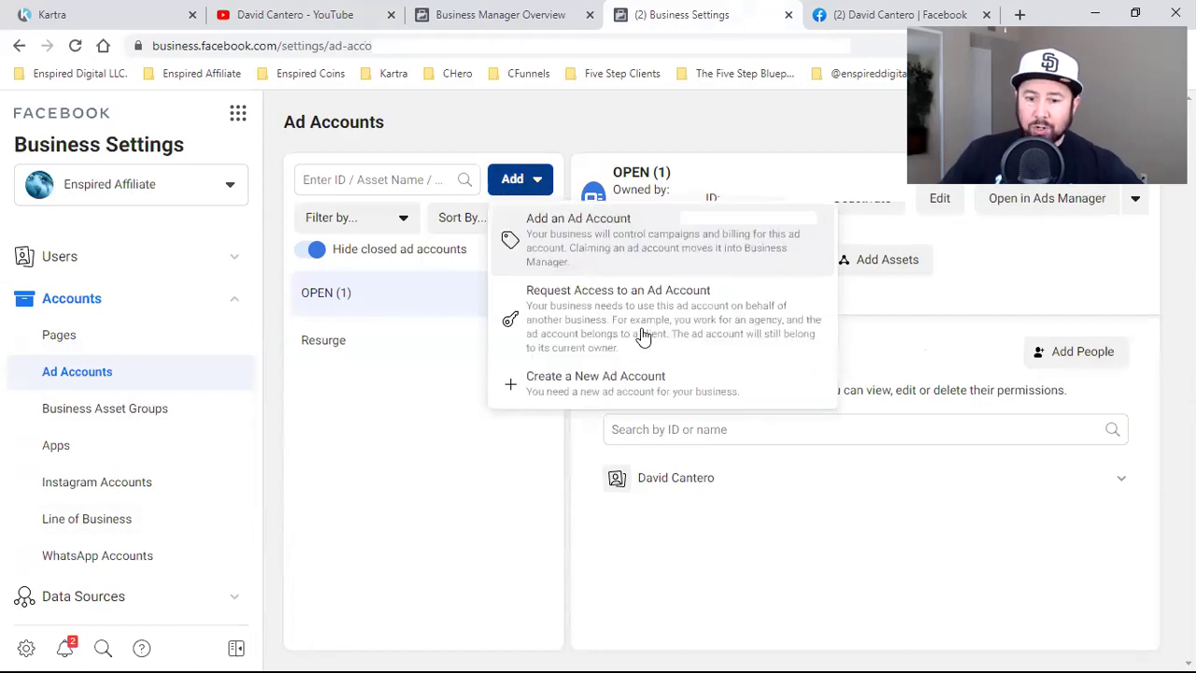
pyautogui.click(656, 324)
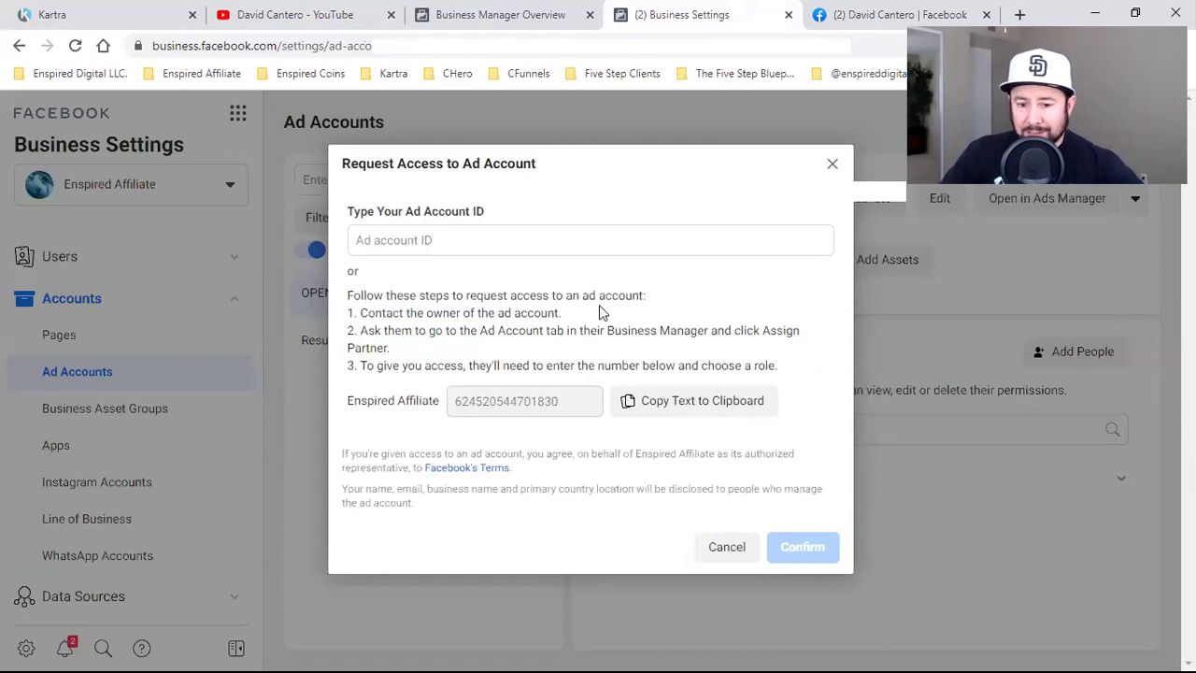
# Highlight the instructions to contact the ad account's owner and have them assign a partner in their Business Manager.
pyautogui.tripleClick(385, 327)
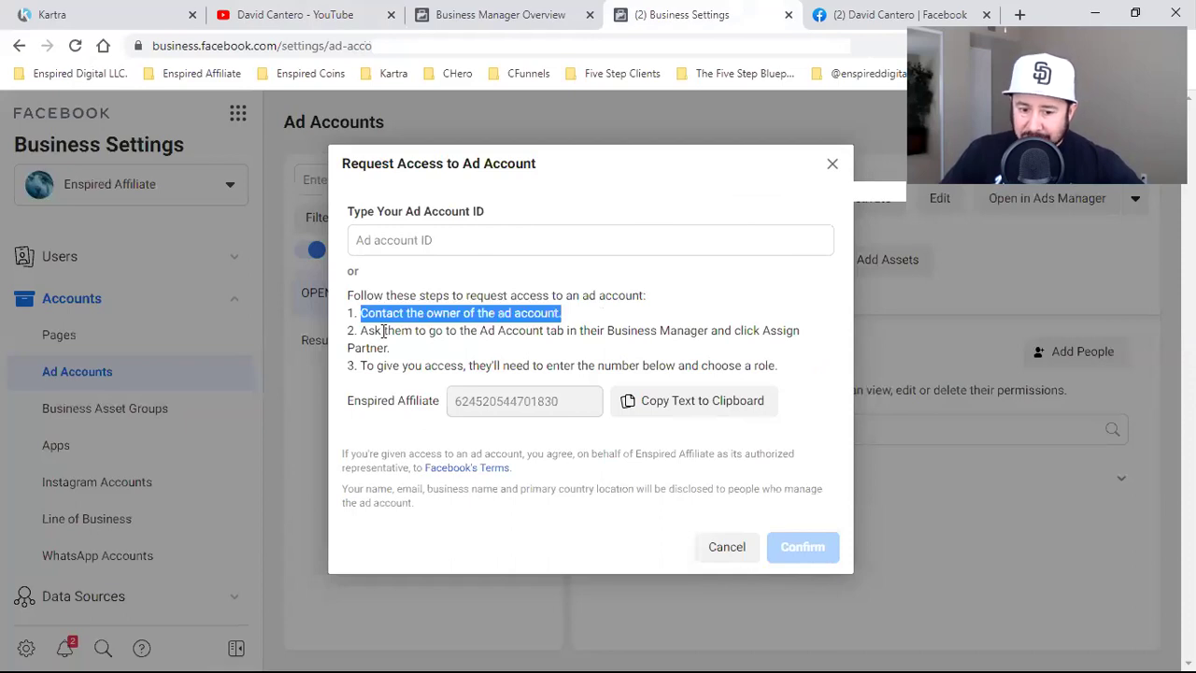
pyautogui.click(511, 332)
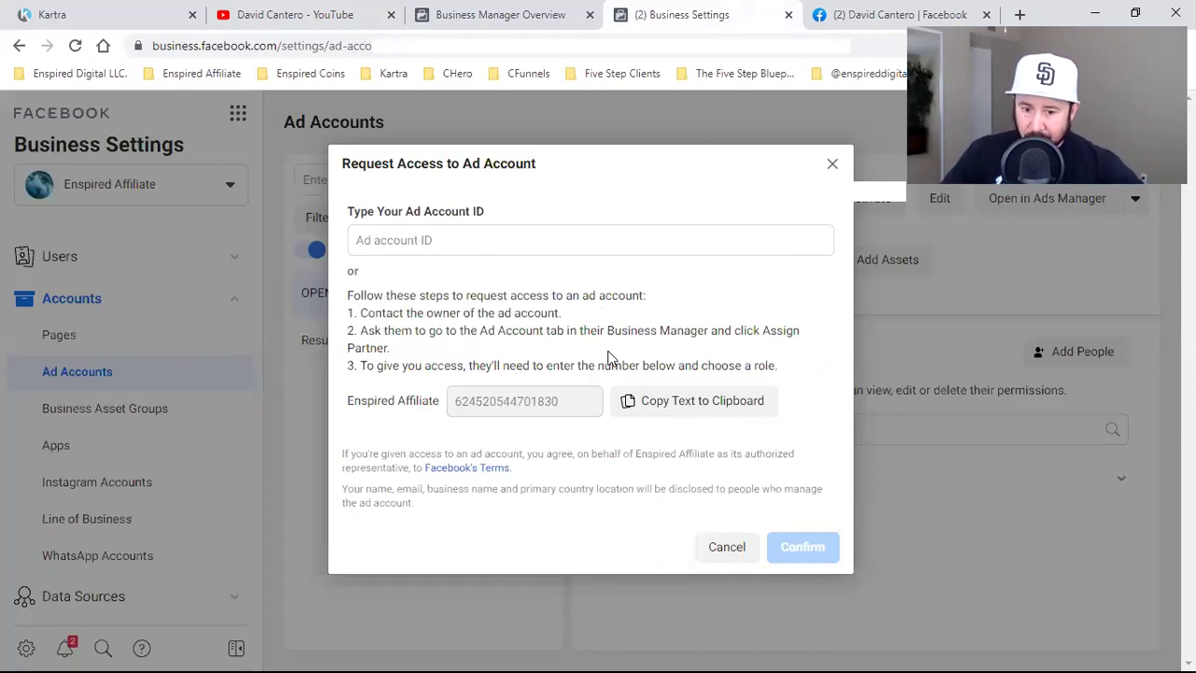
pyautogui.keyDown('shift'); pyautogui.click(608, 357); pyautogui.keyUp('shift')
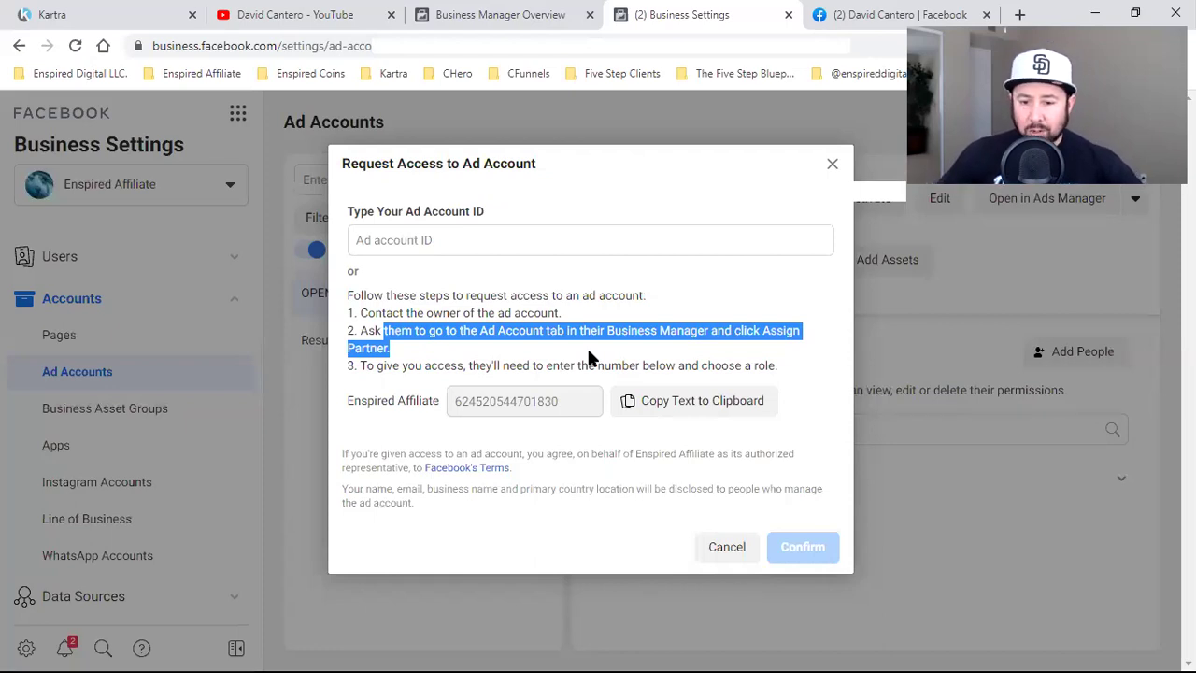
pyautogui.click(718, 338)
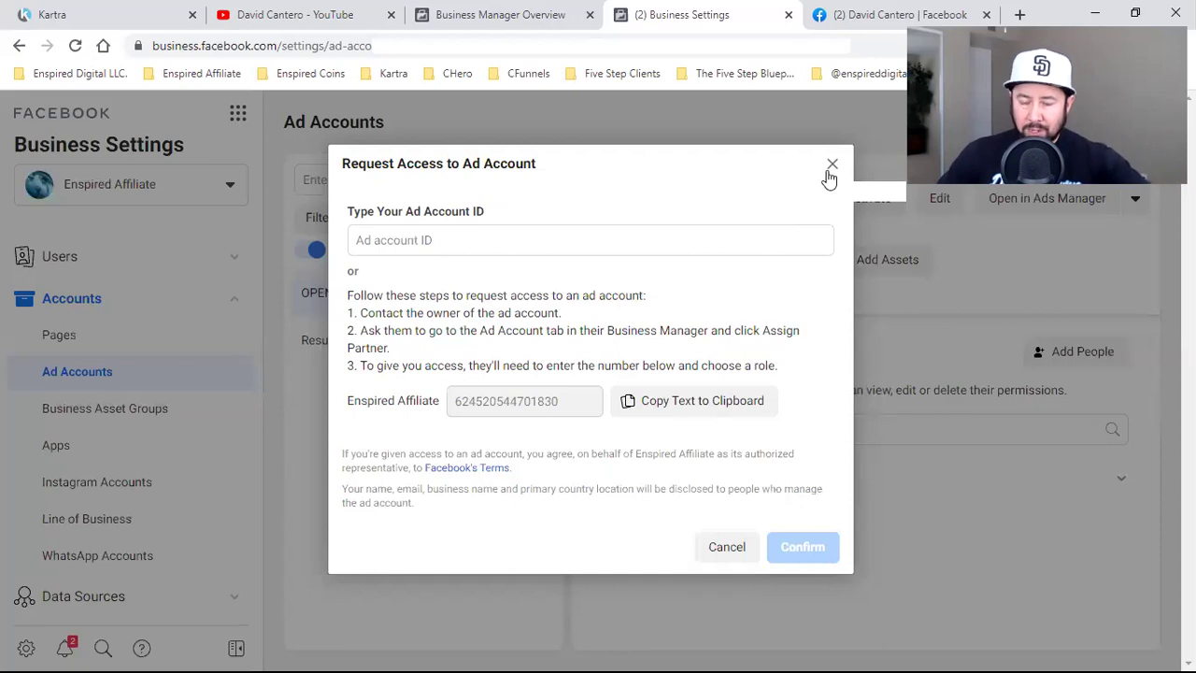
# Return to the YouTube comment and highlight the passage from "don't really know" through "avoid future ban from Facebook".
pyautogui.click(493, 11)
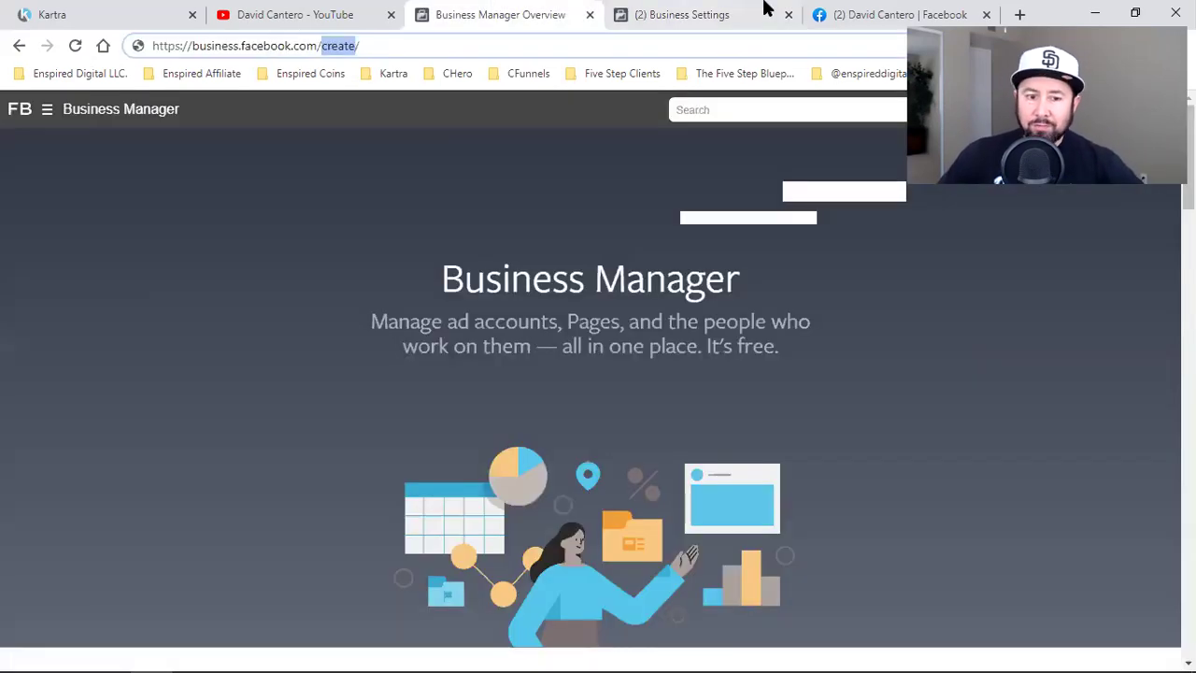
pyautogui.hotkey('ctrl', 'shift', 'Tab')
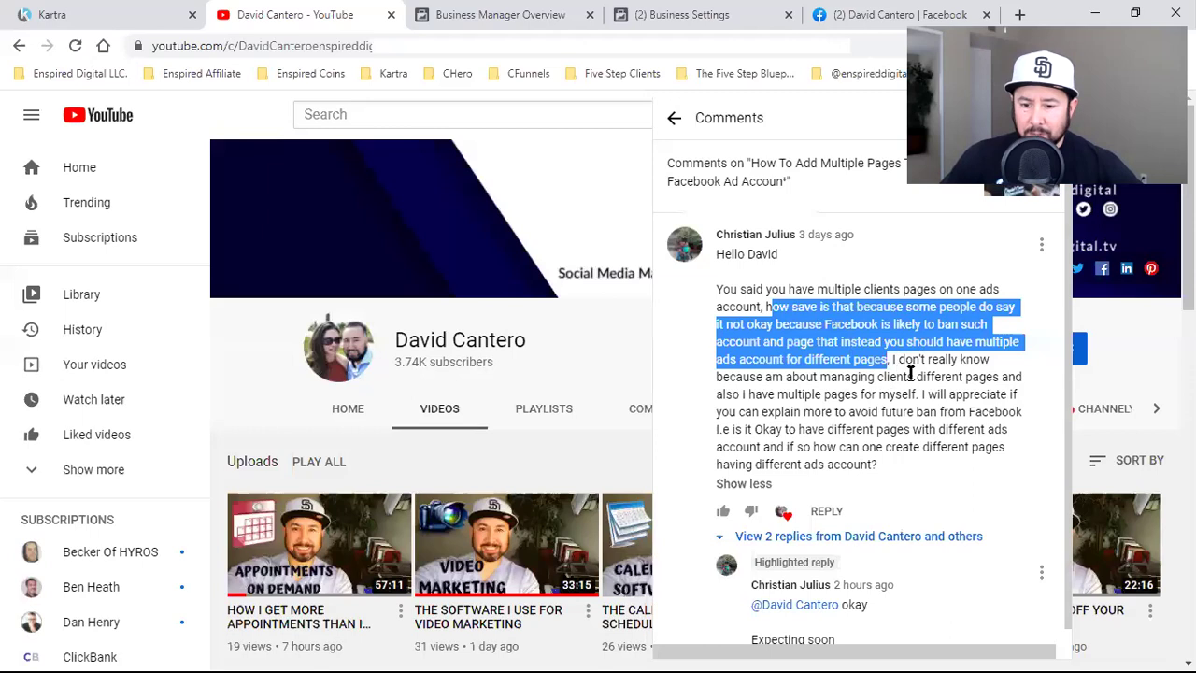
pyautogui.moveTo(898, 360); pyautogui.dragTo(911, 394)
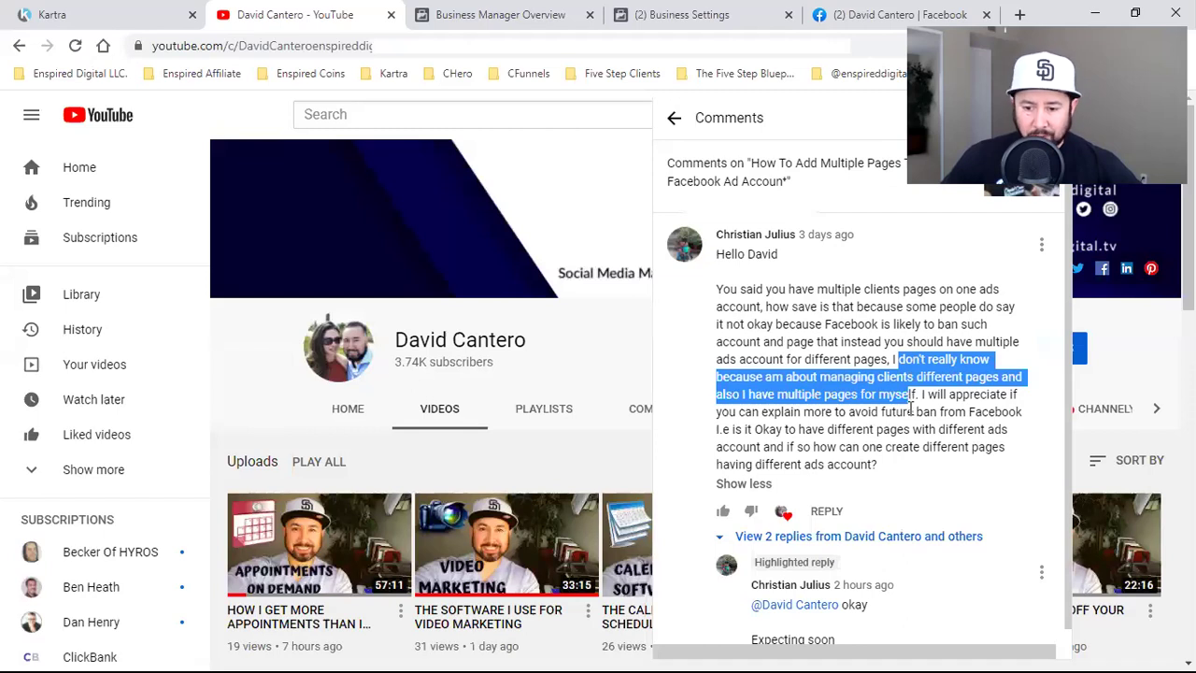
pyautogui.moveTo(909, 408); pyautogui.dragTo(911, 425)
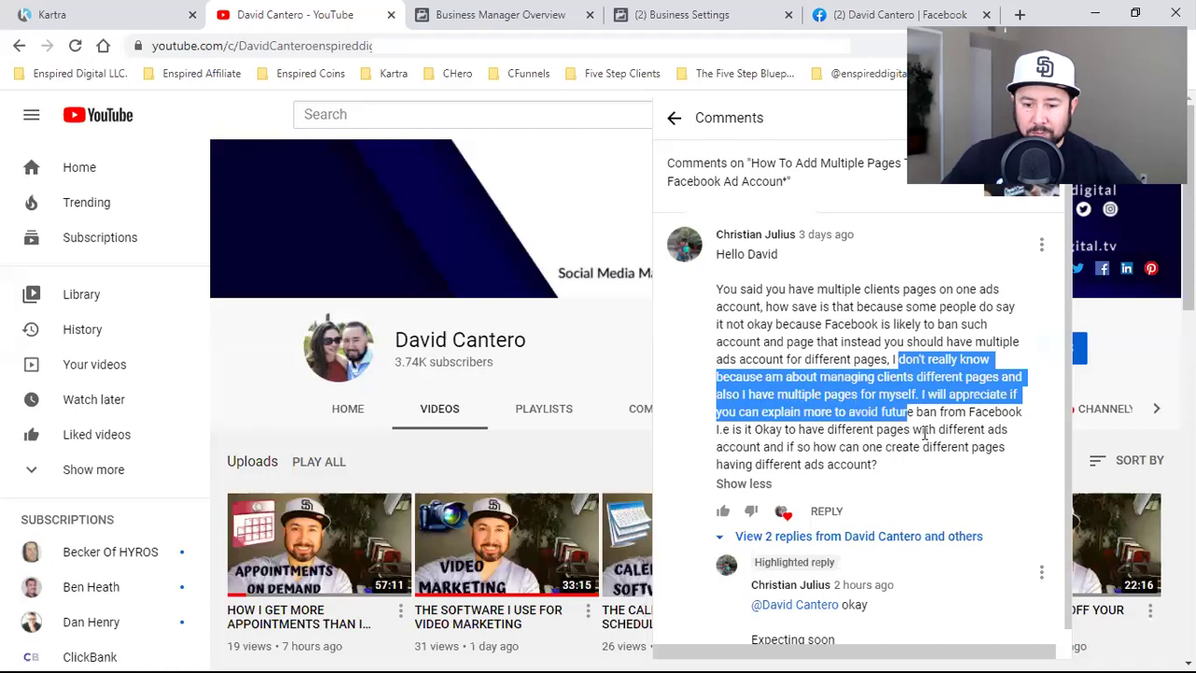
pyautogui.moveTo(925, 431); pyautogui.dragTo(1017, 412)
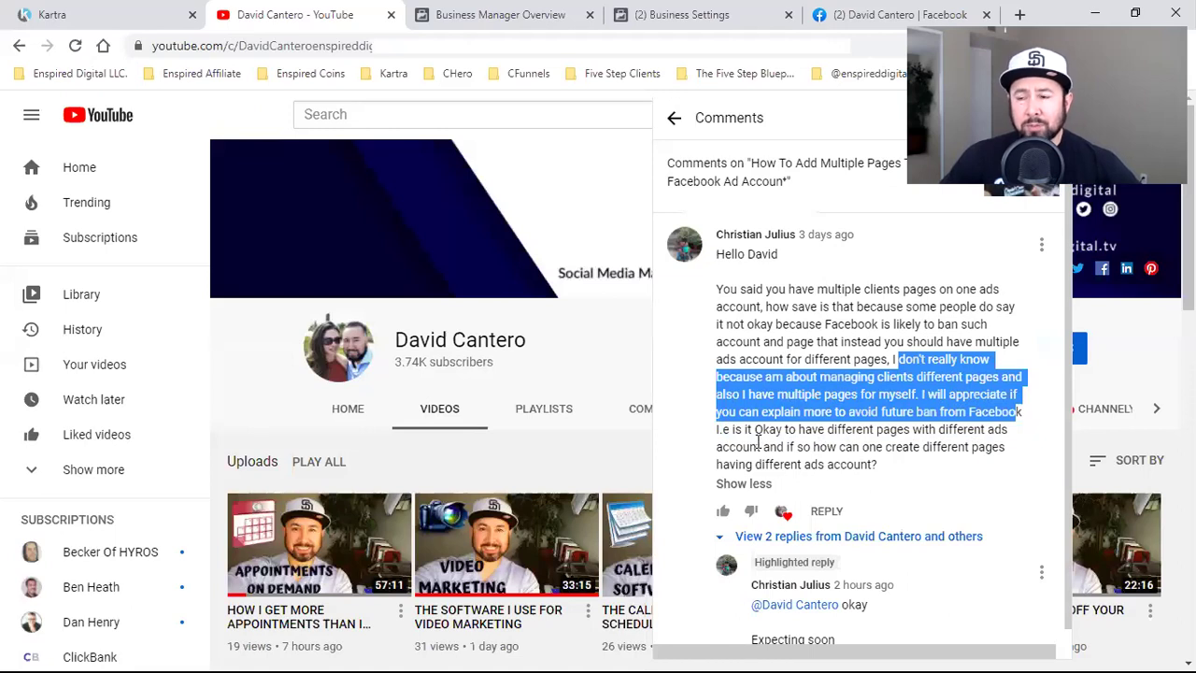
pyautogui.hotkey('shift', 'Right')
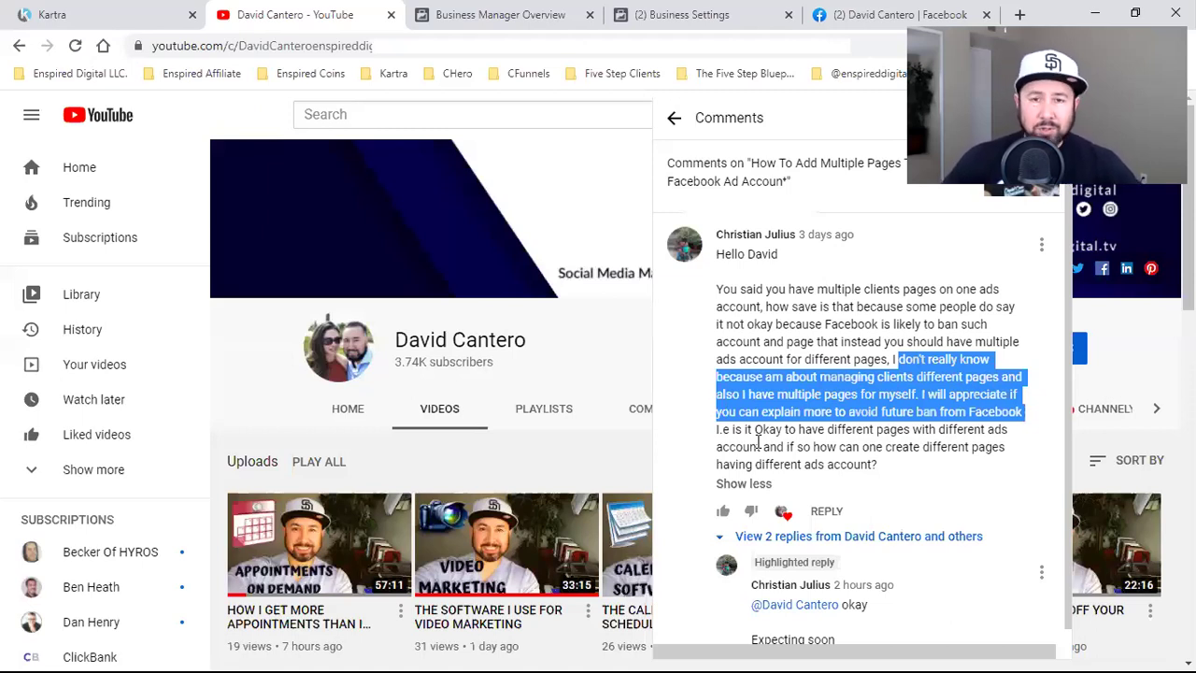
pyautogui.click(551, 9)
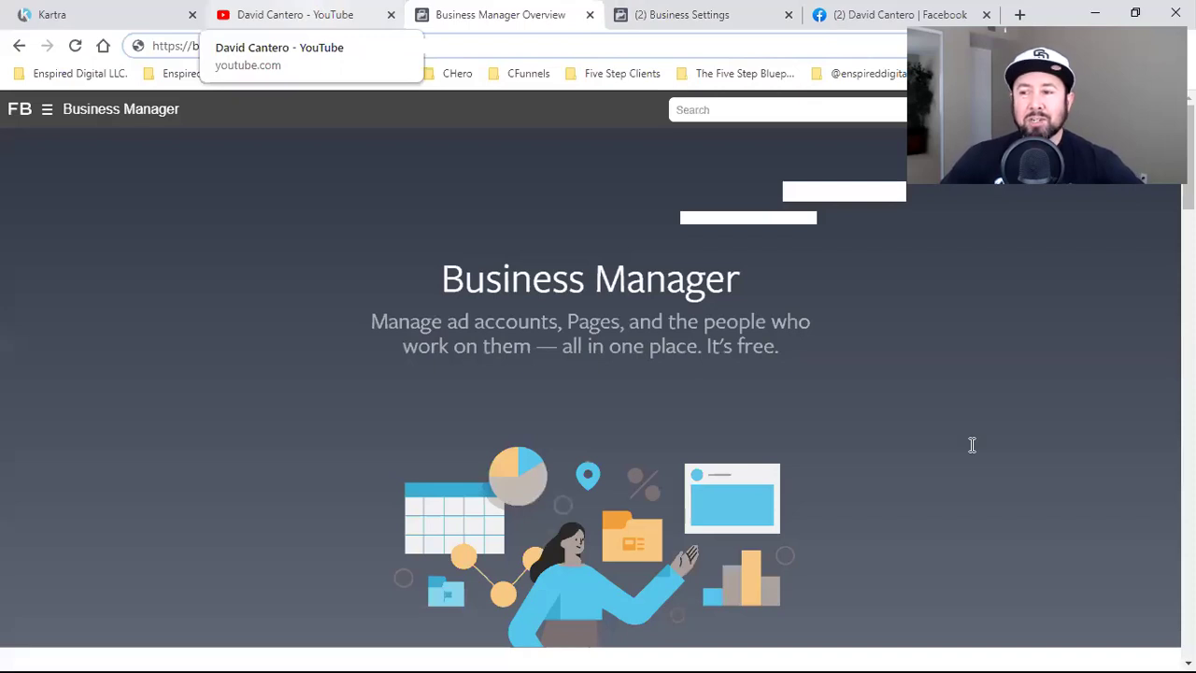
pyautogui.hotkey('ctrl', 'shift', 'Tab')
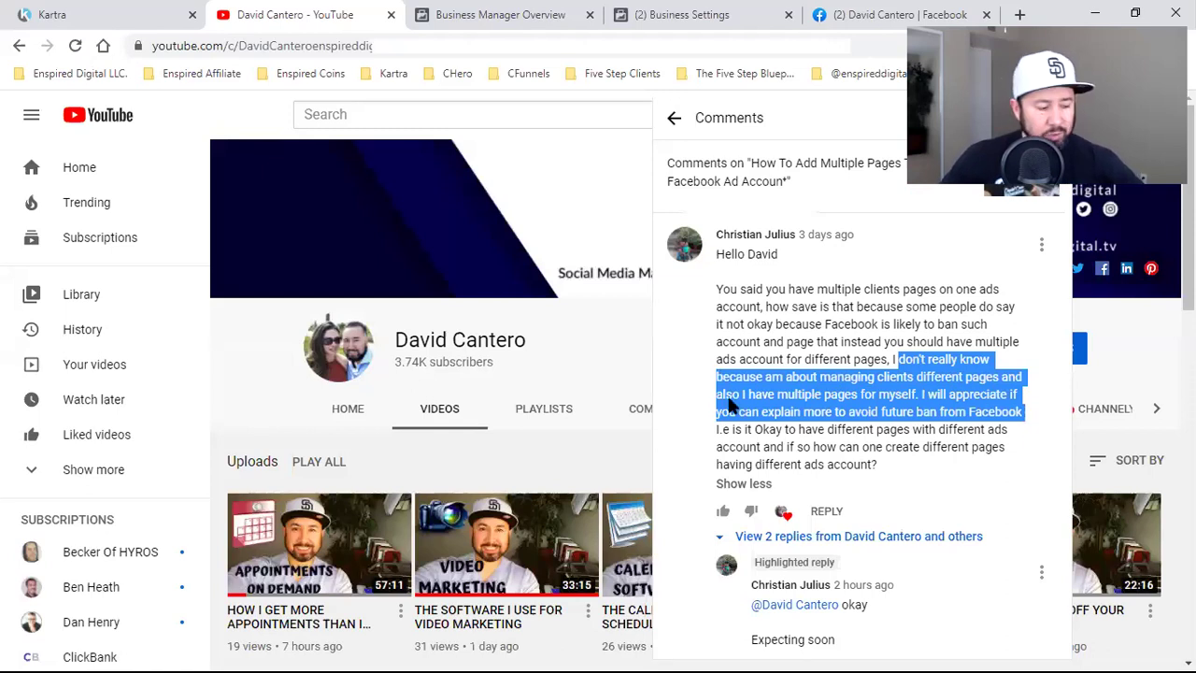
pyautogui.hotkey('ctrl', 'Tab')
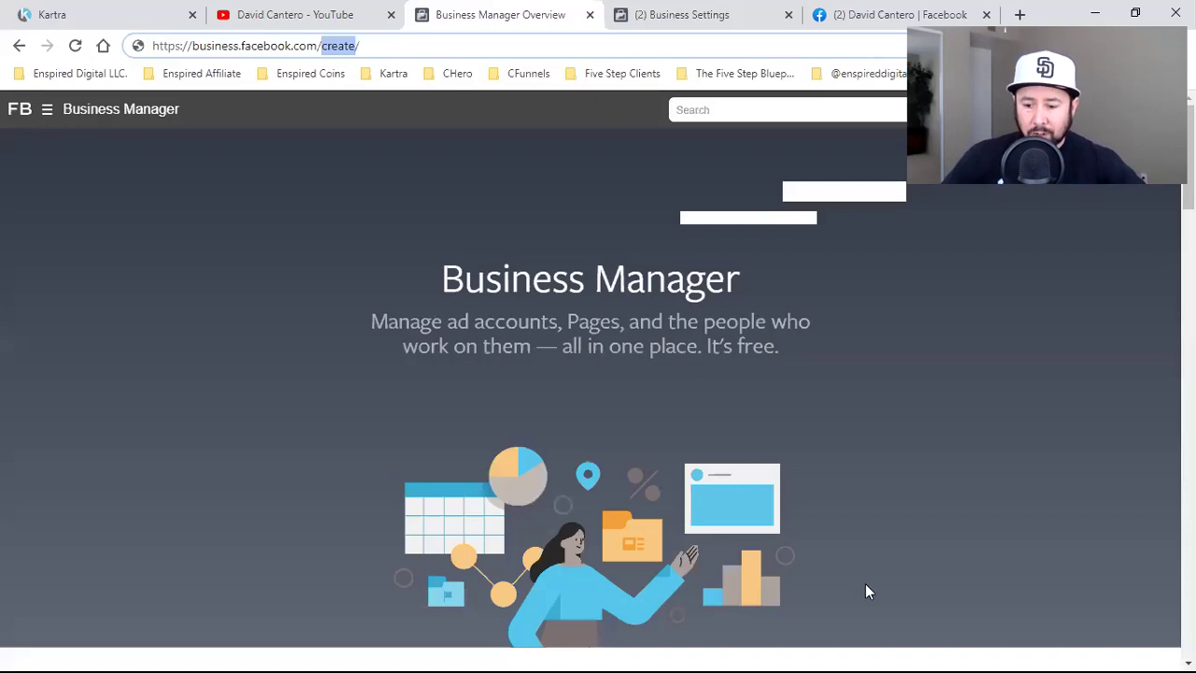
pyautogui.hotkey('ctrl', '2')
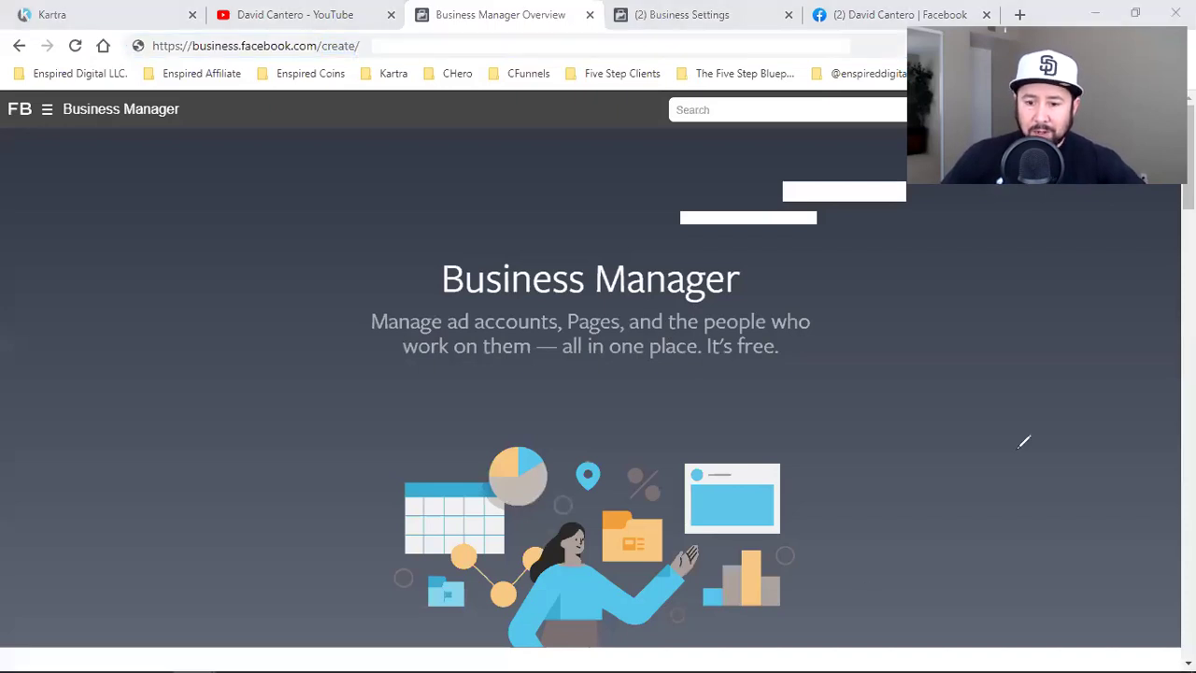
pyautogui.press('Escape')
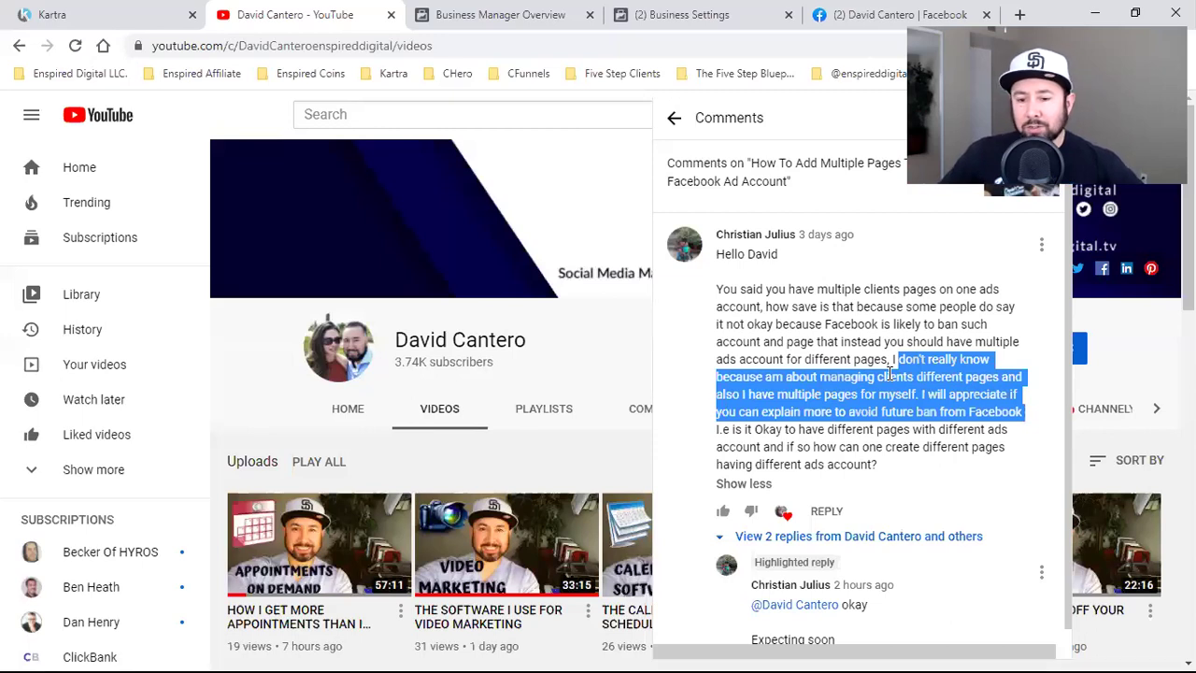
pyautogui.click(832, 390)
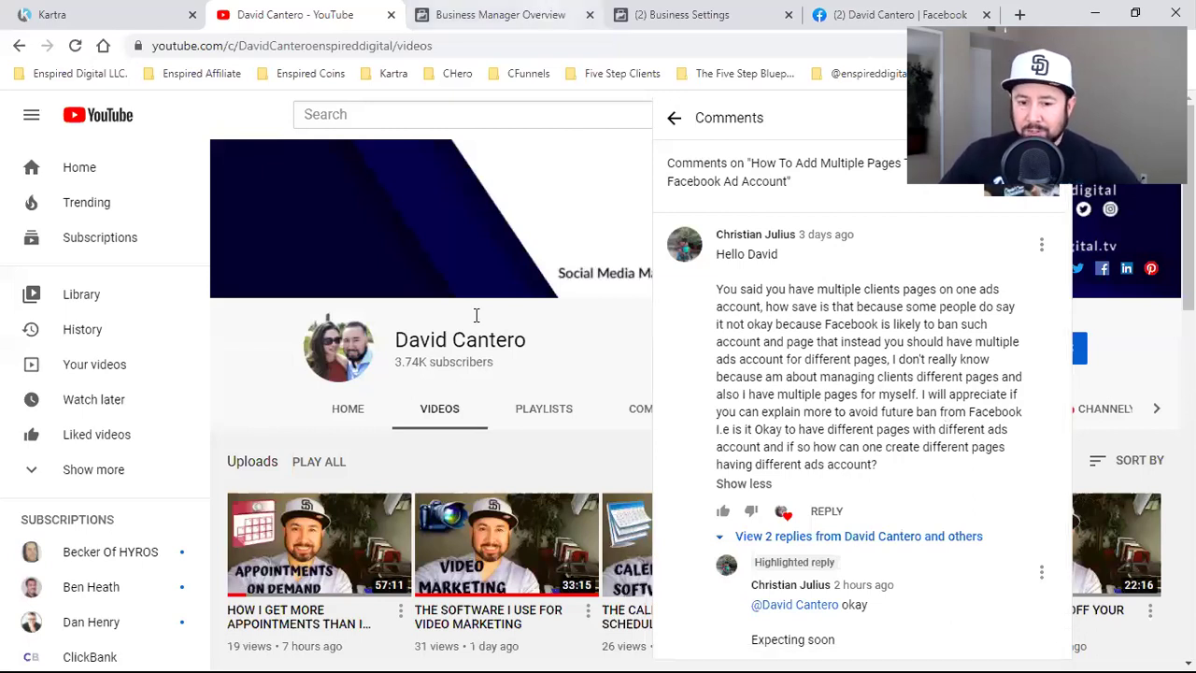
pyautogui.hotkey('ctrl', 'Tab')
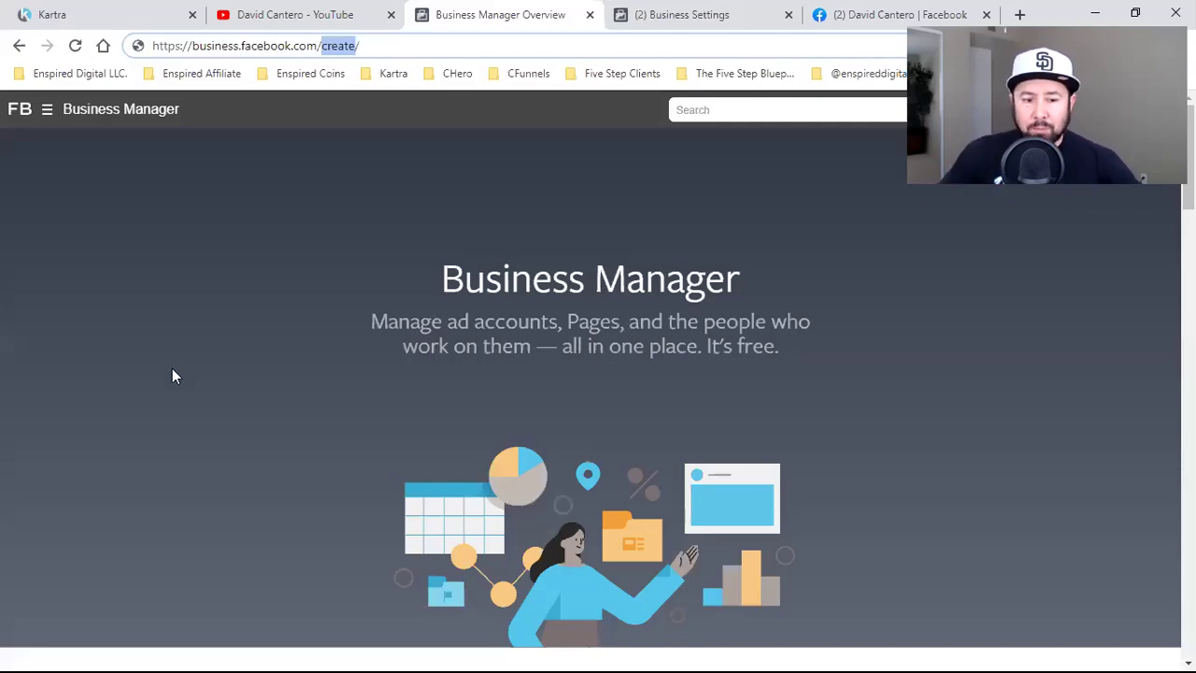
pyautogui.hotkey('ctrl', 'Tab')
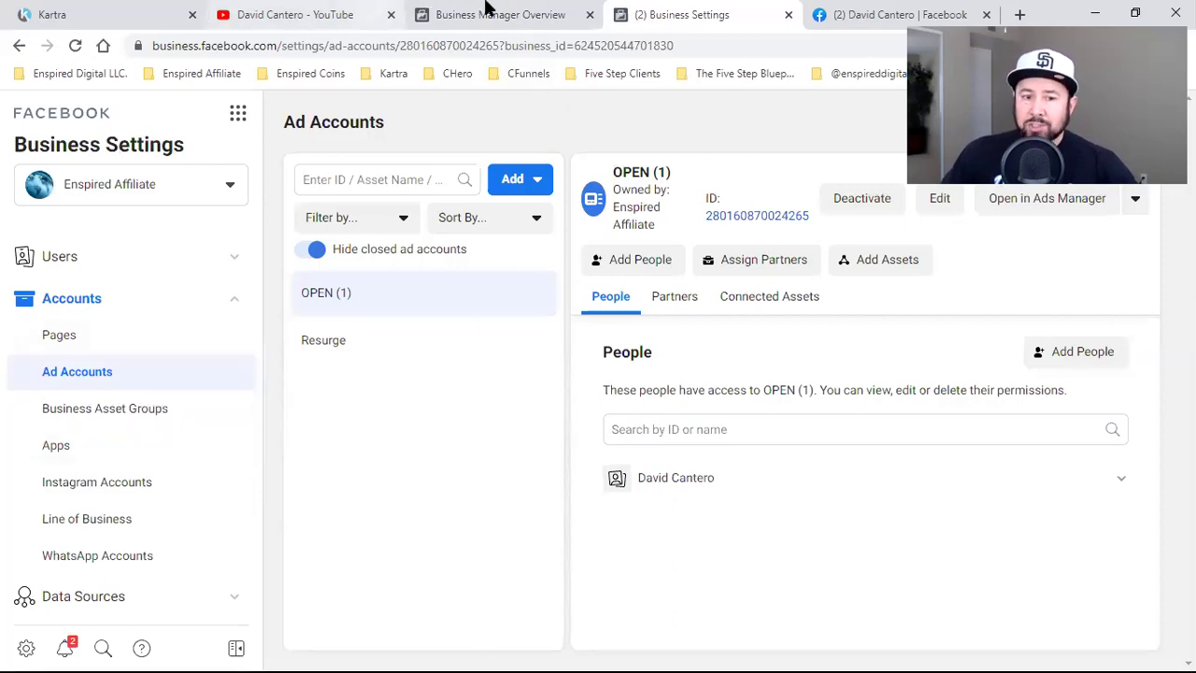
pyautogui.click(297, 11)
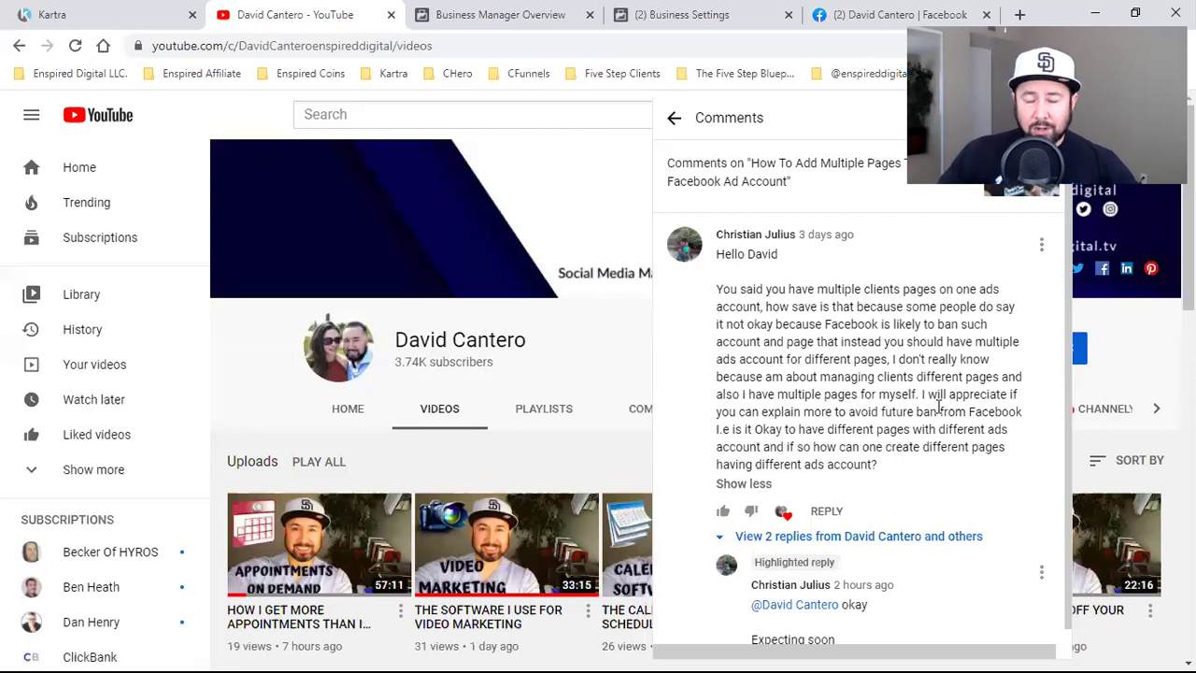
# In Business Settings, open the Brand Safety domains, bring up the Add a Domain form, and reload the page.
pyautogui.click(687, 9)
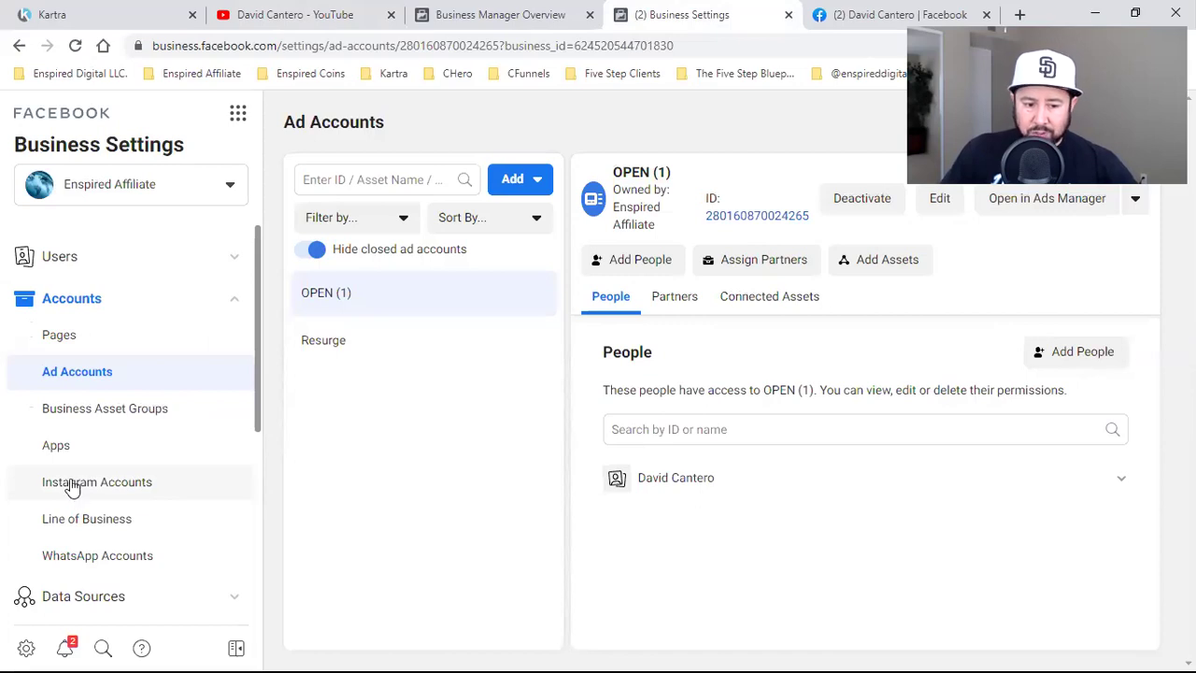
pyautogui.scroll(-3, 134, 369)
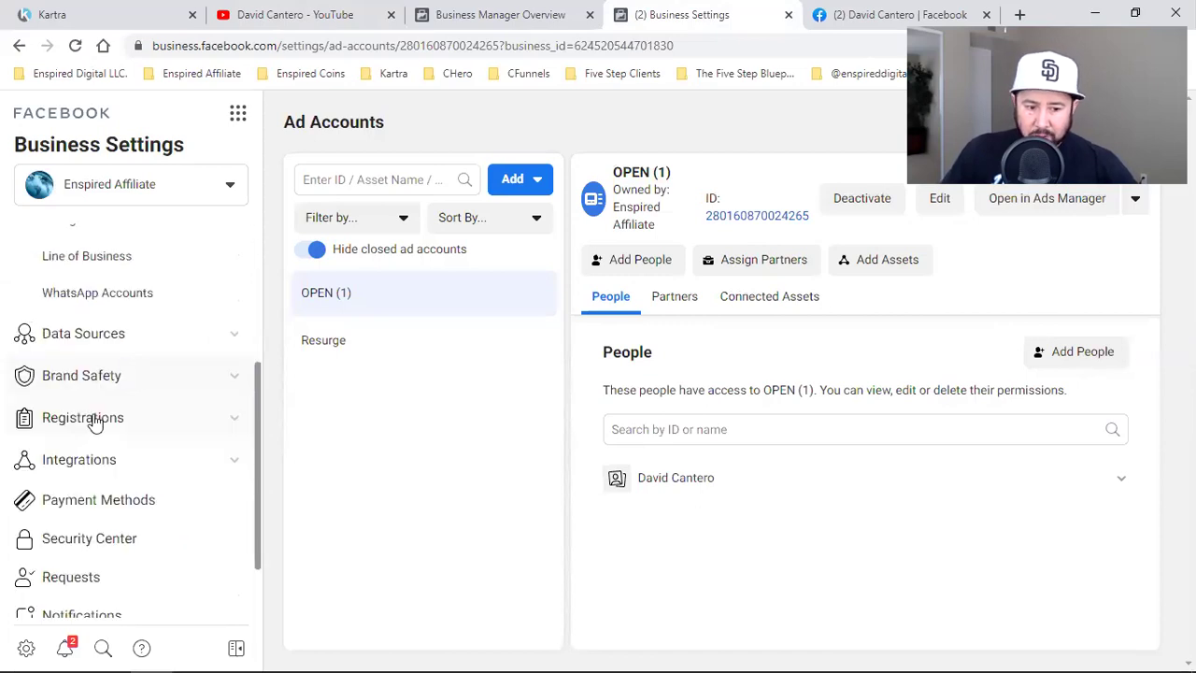
pyautogui.click(82, 375)
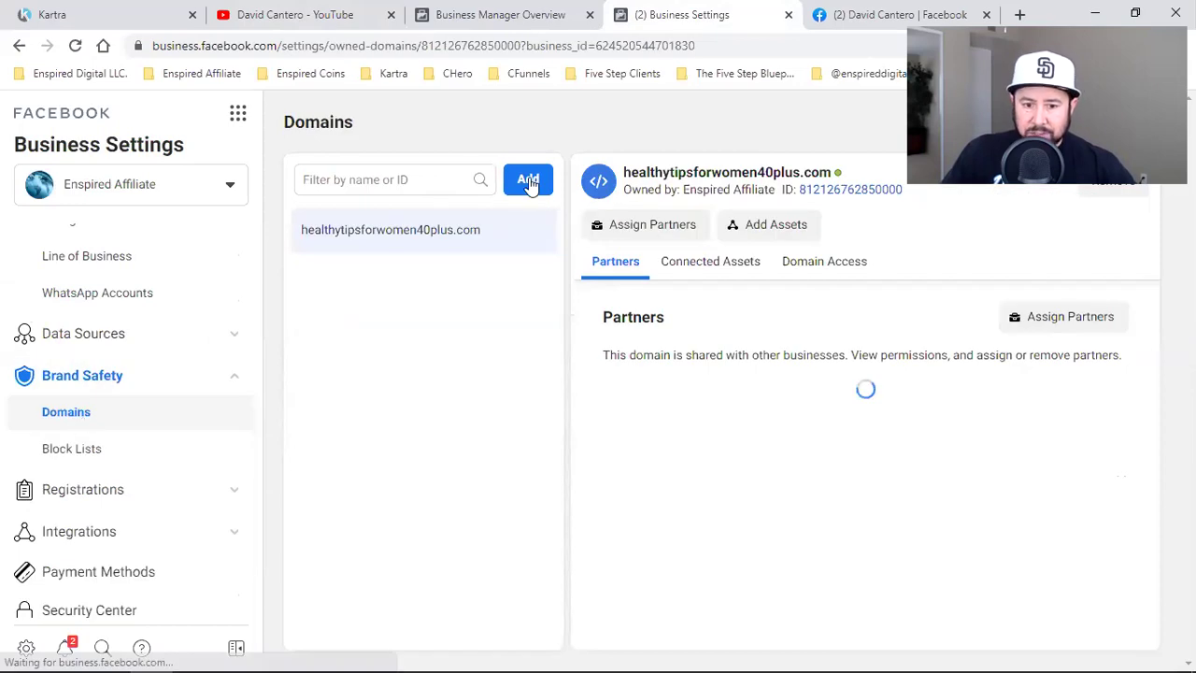
pyautogui.click(528, 181)
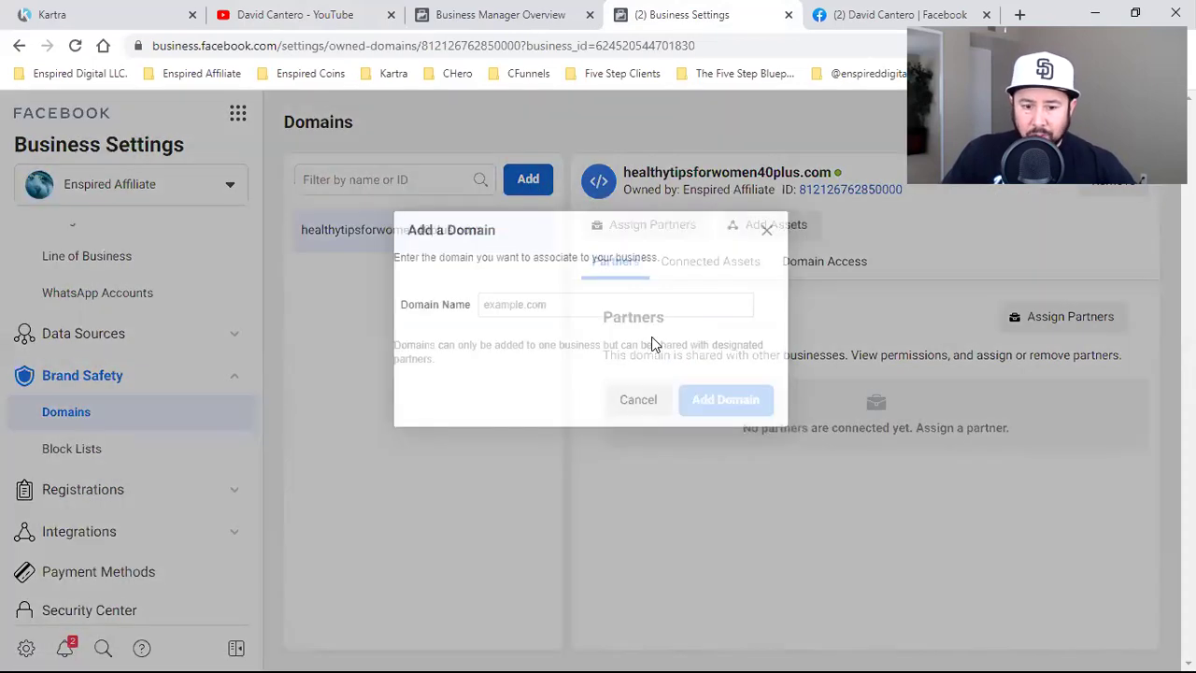
pyautogui.click(509, 313)
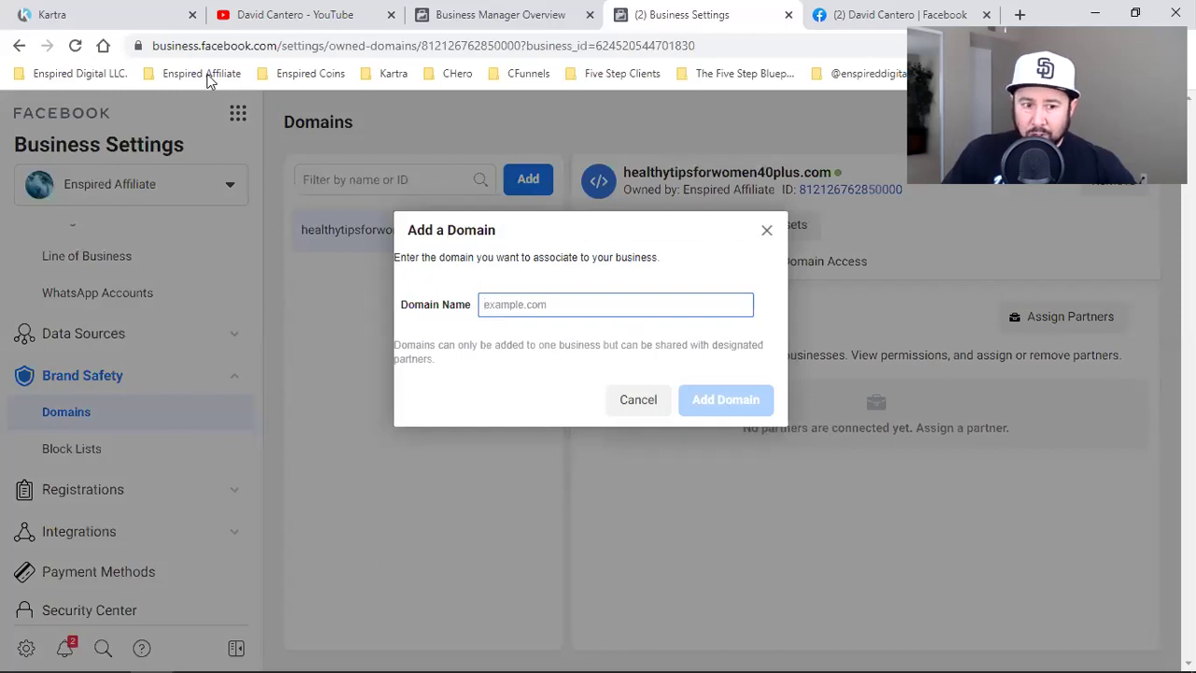
pyautogui.click(73, 46)
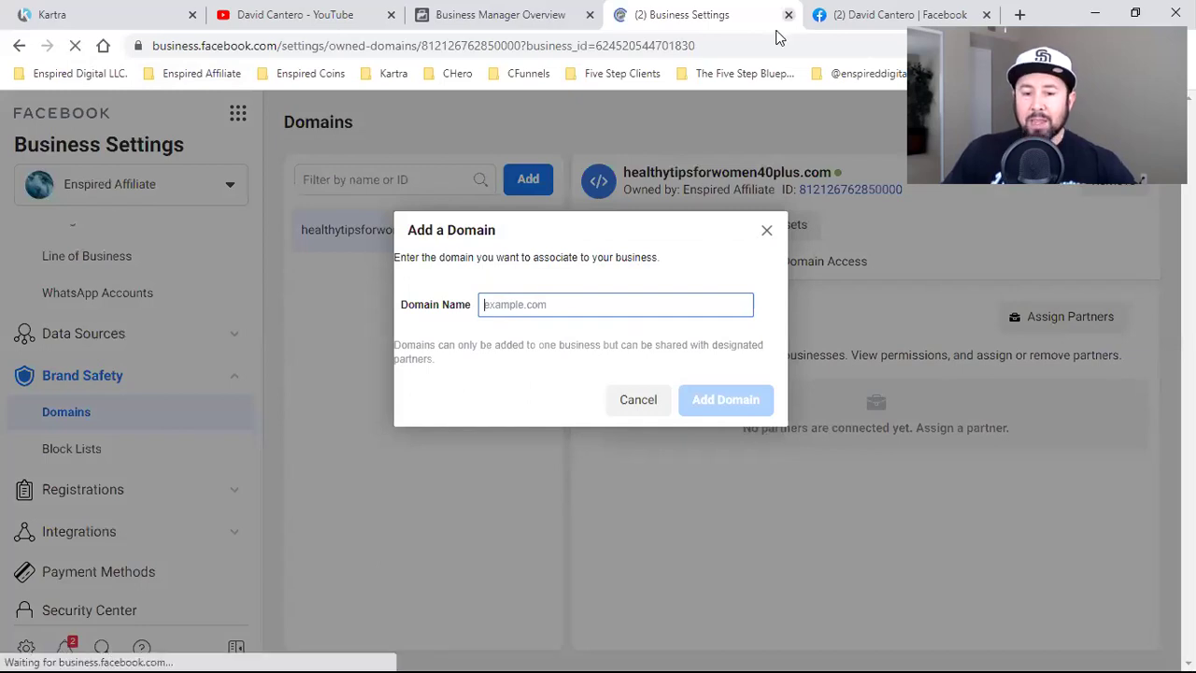
# Close Business Settings and return to the YouTube comment about managing multiple clients' pages.
pyautogui.hotkey('ctrl', 'w')
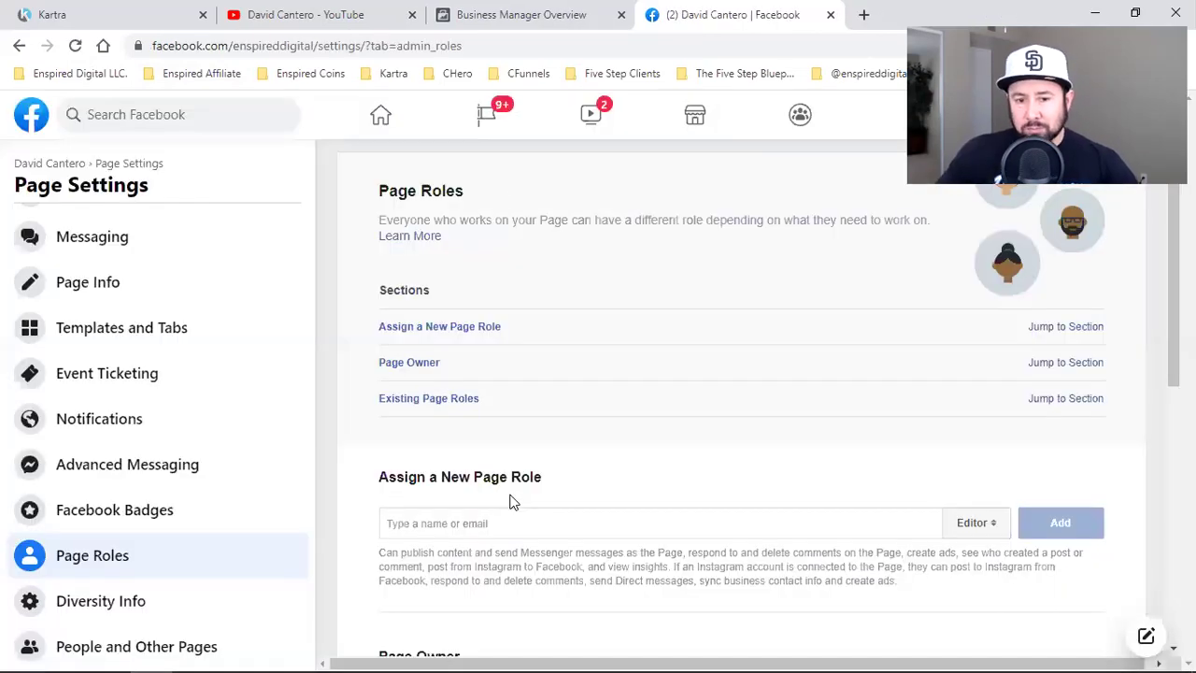
pyautogui.click(501, 12)
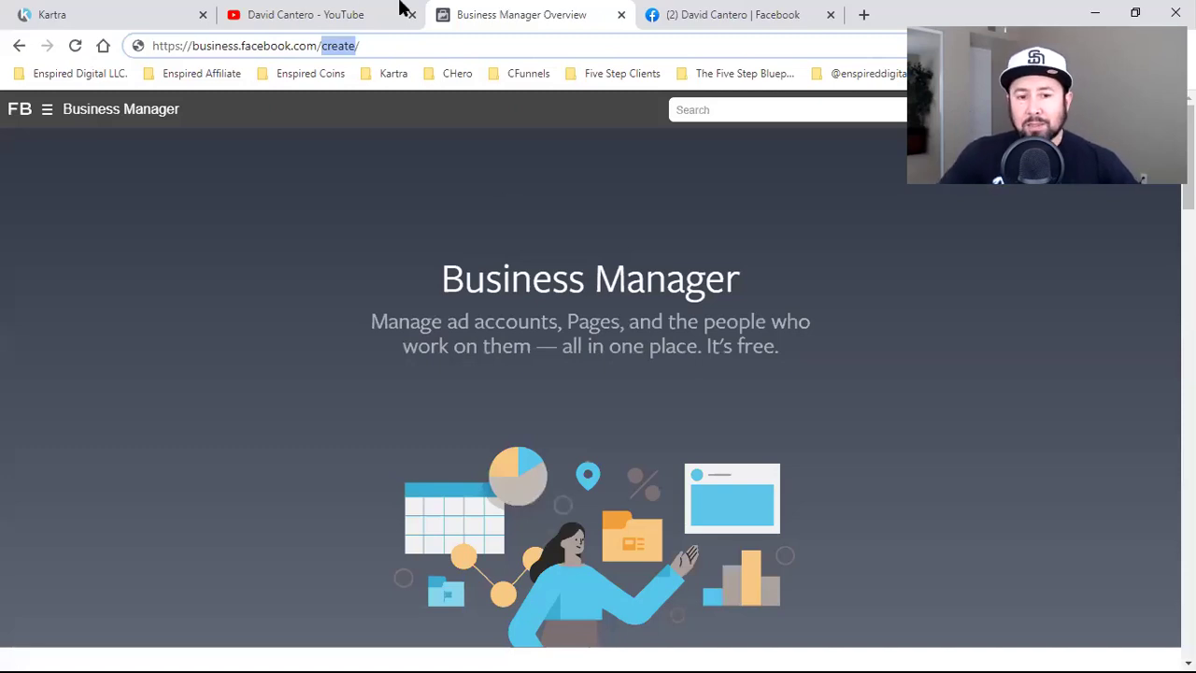
pyautogui.click(368, 11)
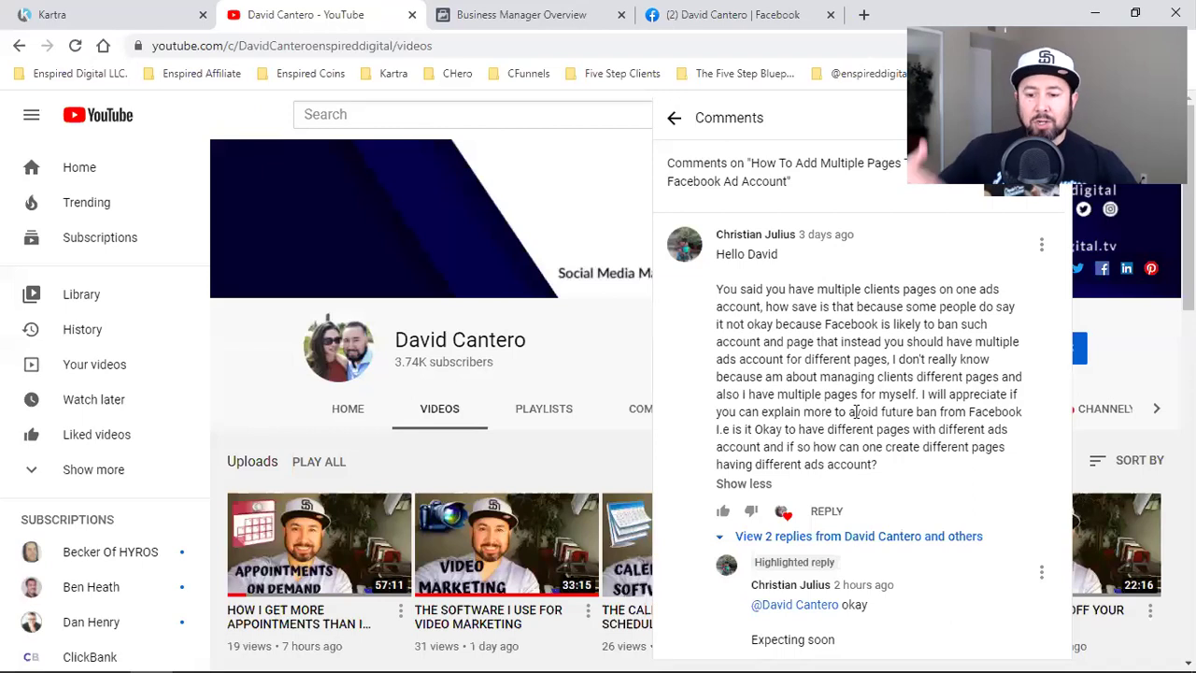